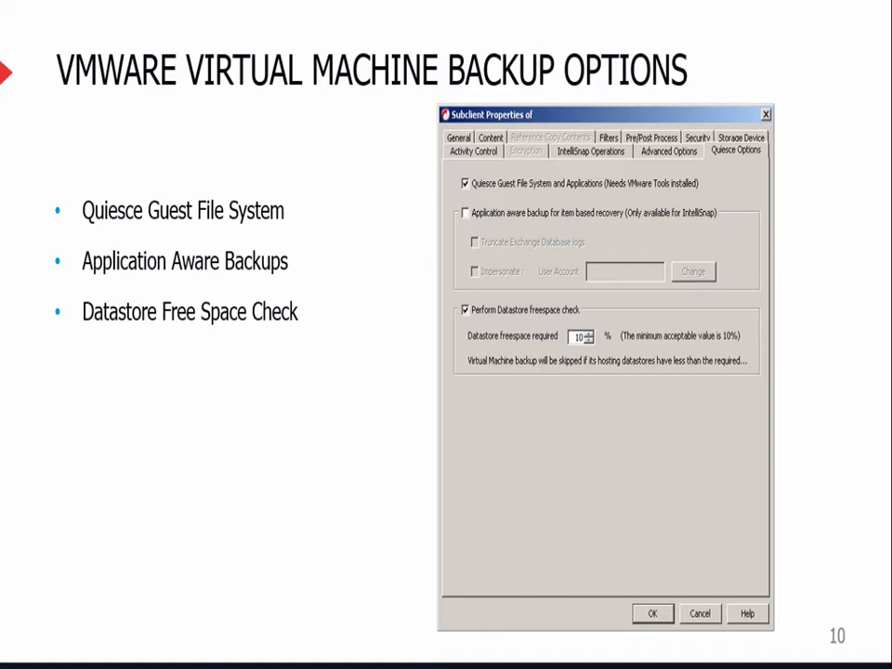
{"action": "key", "text": "Right"}
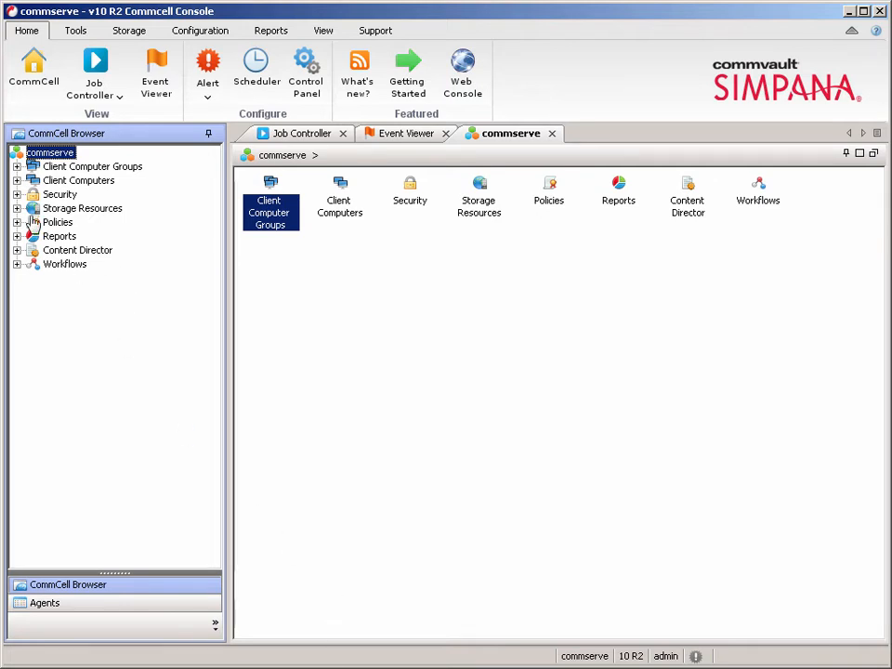
Start a new VMware vCenter virtualization client with the vCenter server name esxi.company.com.
{"action": "double_click", "coordinate": [78, 181]}
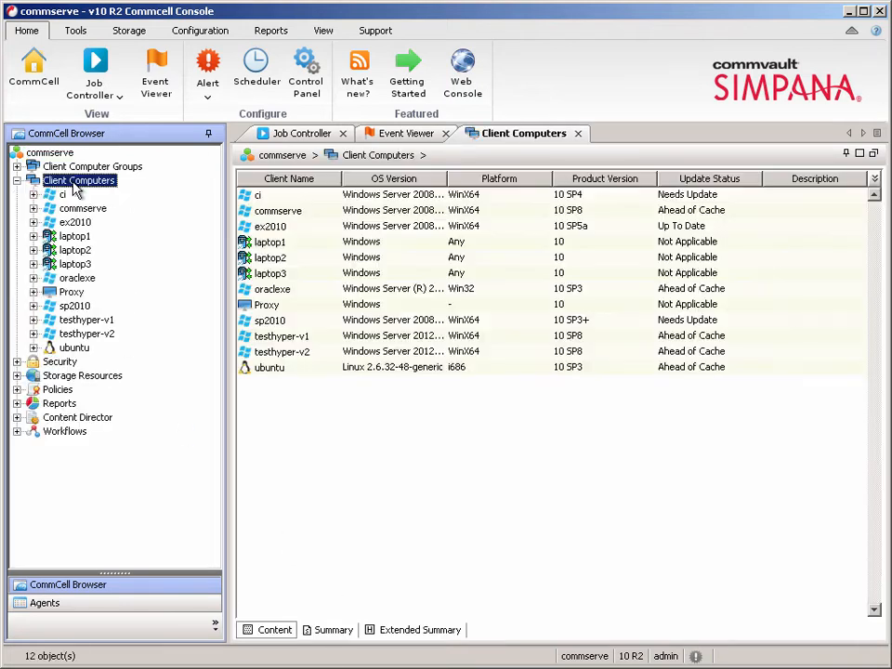
{"action": "right_click", "coordinate": [90, 182]}
{"action": "mouse_move", "coordinate": [124, 193]}
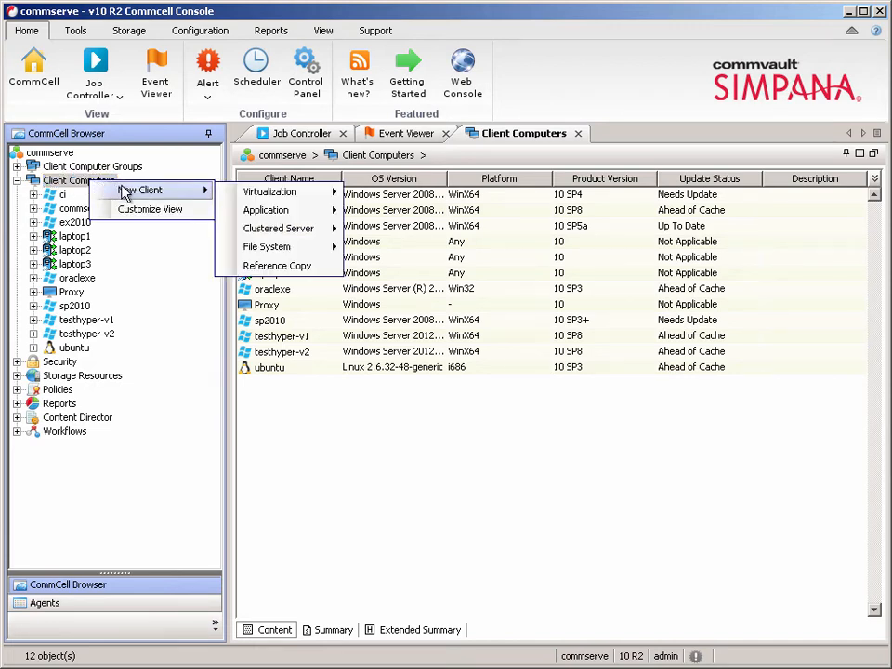
{"action": "mouse_move", "coordinate": [280, 197]}
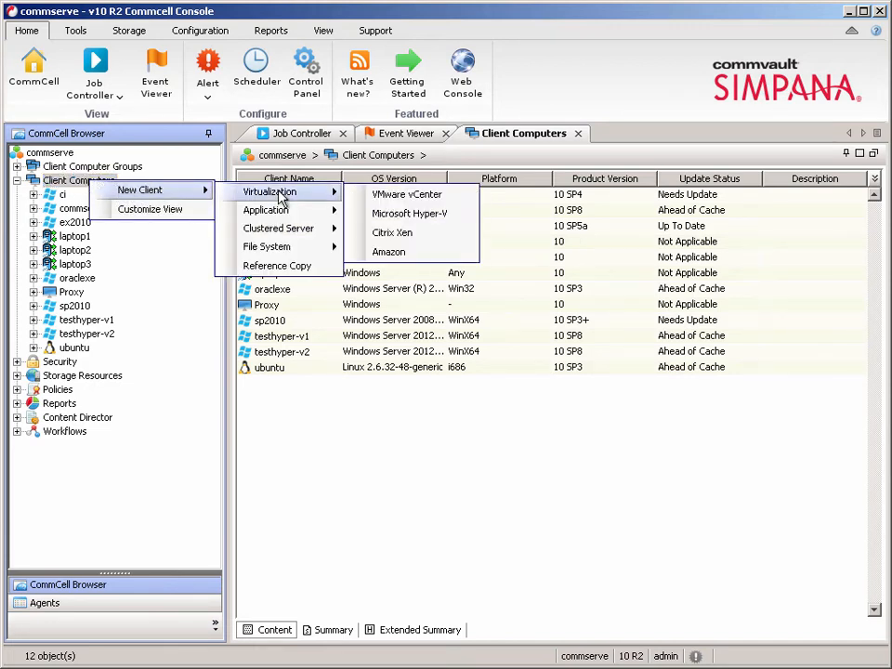
{"action": "left_click", "coordinate": [409, 194]}
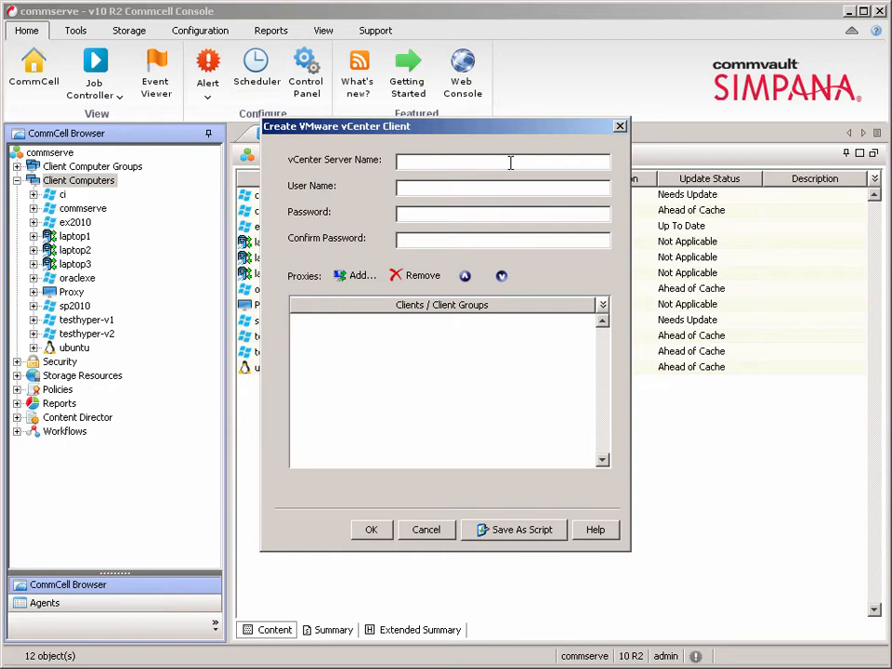
{"action": "type", "text": "esxi.company.com"}
Enter the vCenter user name root and fill in the account password with its confirmation.
{"action": "left_click", "coordinate": [450, 189]}
{"action": "type", "text": "r"}
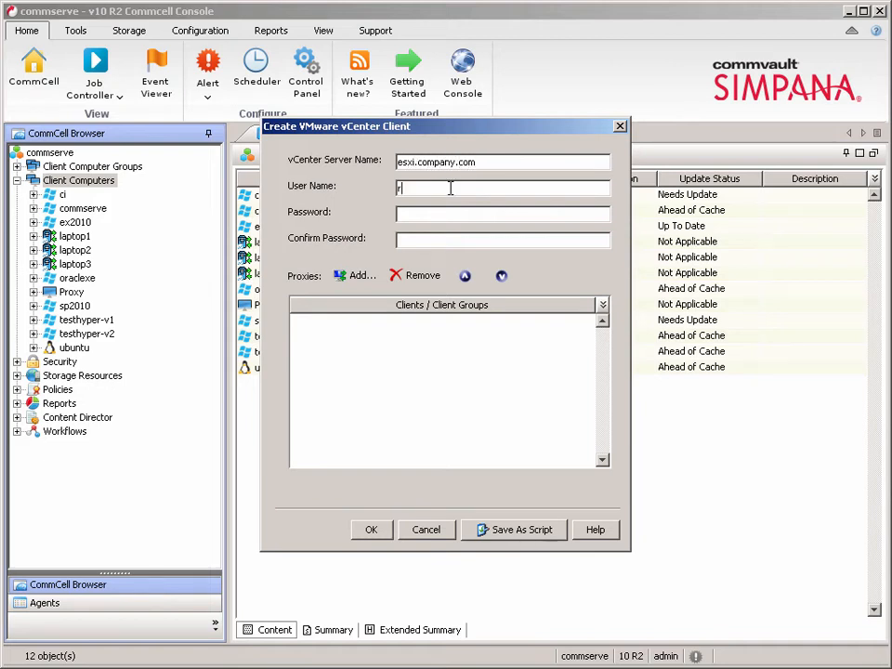
{"action": "type", "text": "oot"}
{"action": "key", "text": "Tab"}
{"action": "type", "text": "*********"}
{"action": "key", "text": "Tab"}
{"action": "type", "text": "*********"}
Include commserve as the proxy for the vCenter client and create the client.
{"action": "left_click", "coordinate": [360, 278]}
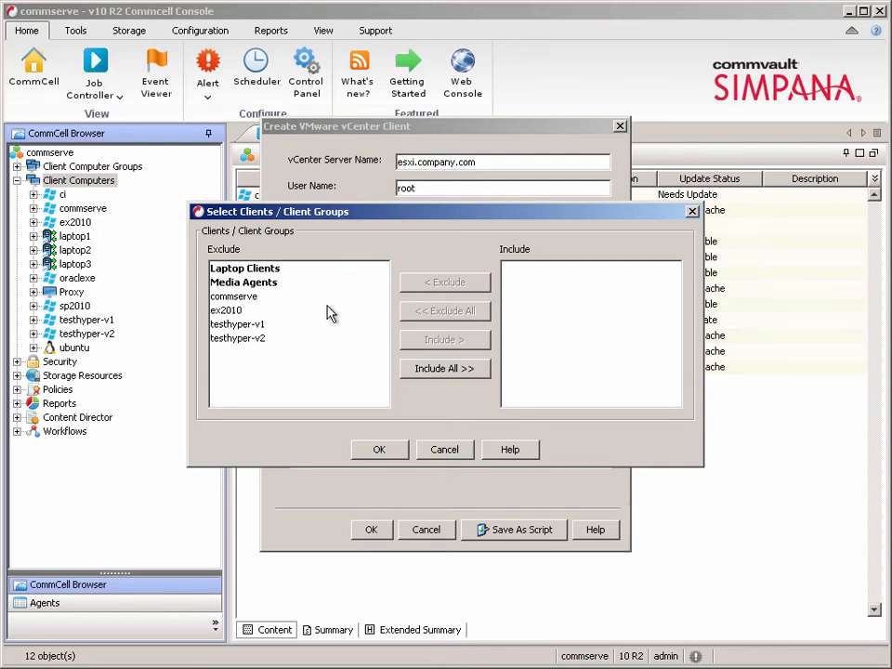
{"action": "left_click", "coordinate": [247, 297]}
{"action": "left_click", "coordinate": [443, 340]}
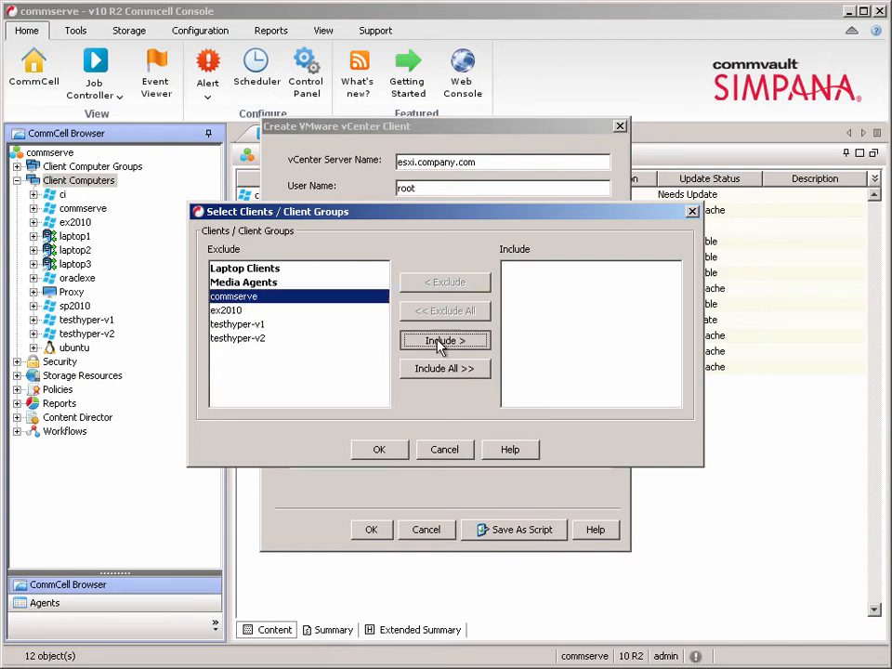
{"action": "left_click", "coordinate": [380, 451]}
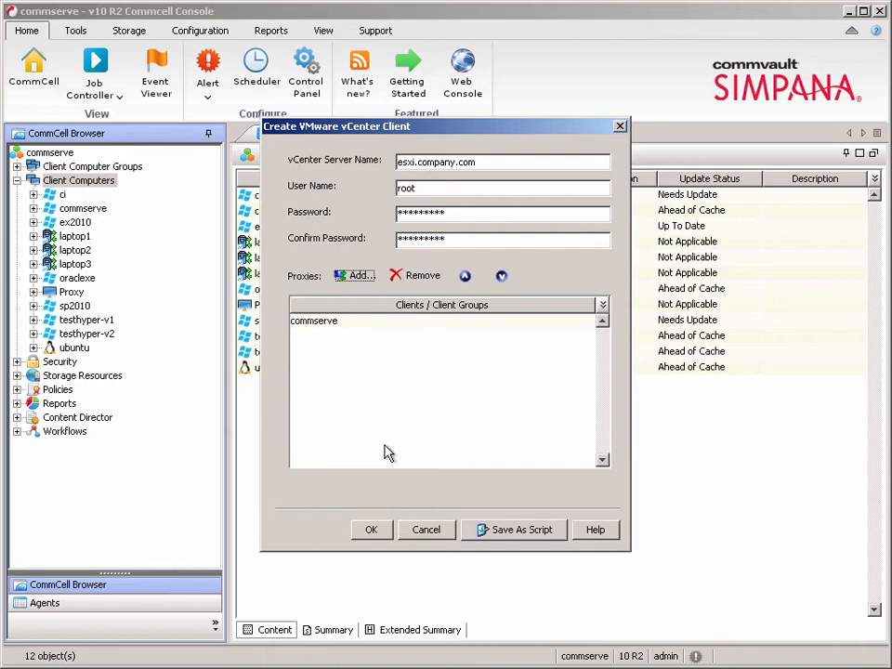
{"action": "left_click", "coordinate": [374, 529]}
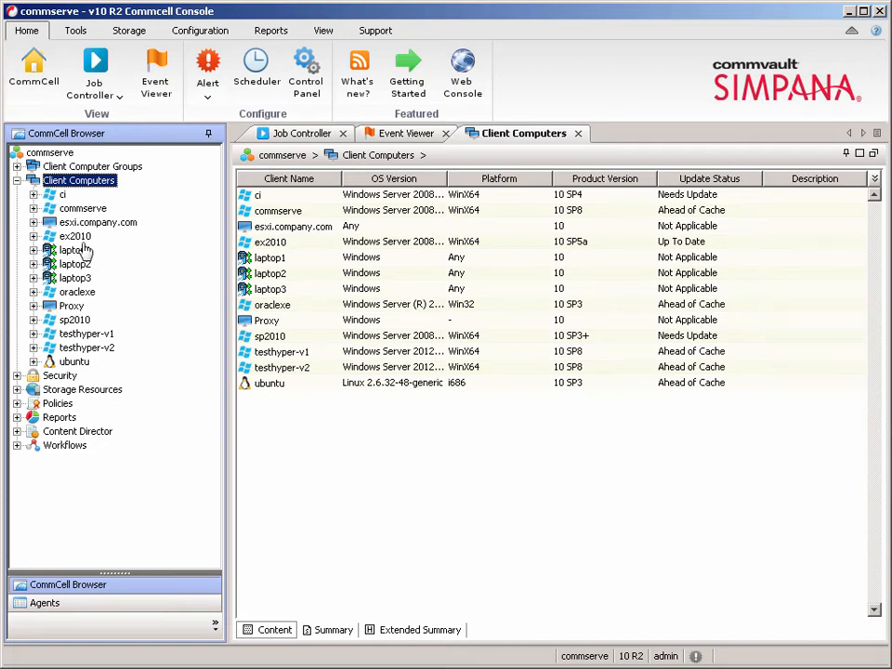
Start a new subclient in the defaultBackupSet of the esxi.company.com VMware instance.
{"action": "left_click", "coordinate": [34, 222]}
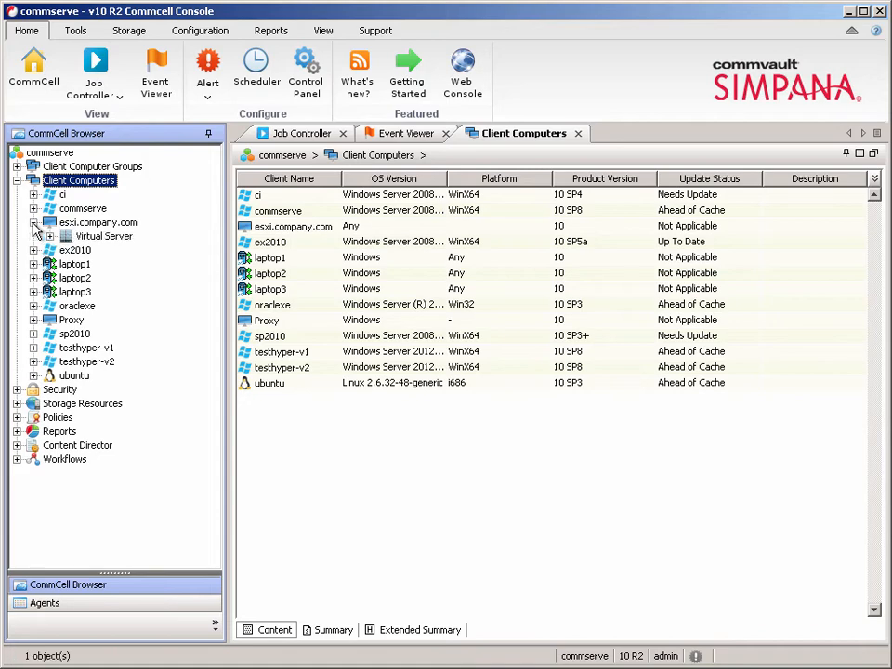
{"action": "left_click", "coordinate": [49, 236]}
{"action": "left_click", "coordinate": [144, 264]}
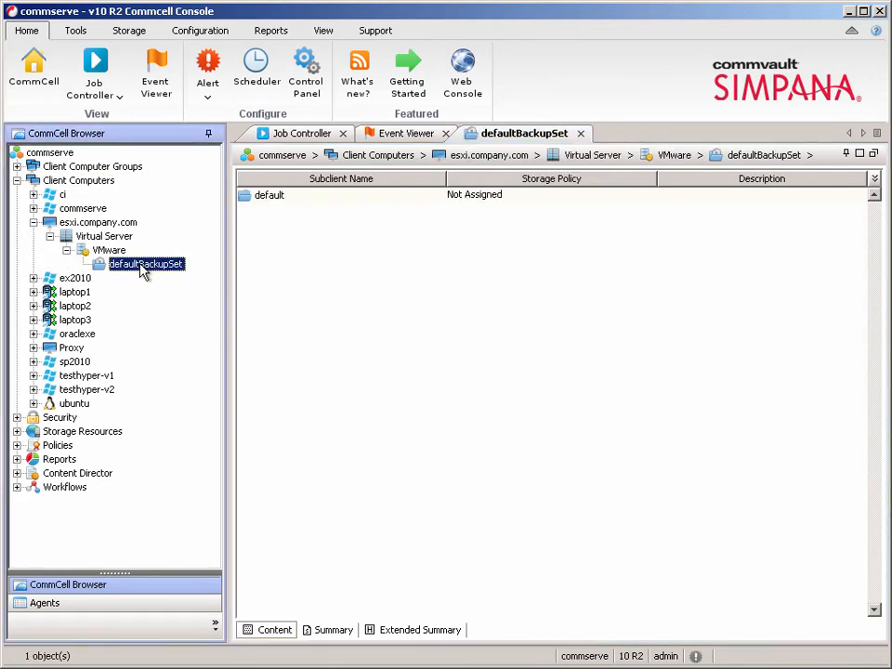
{"action": "right_click", "coordinate": [150, 268]}
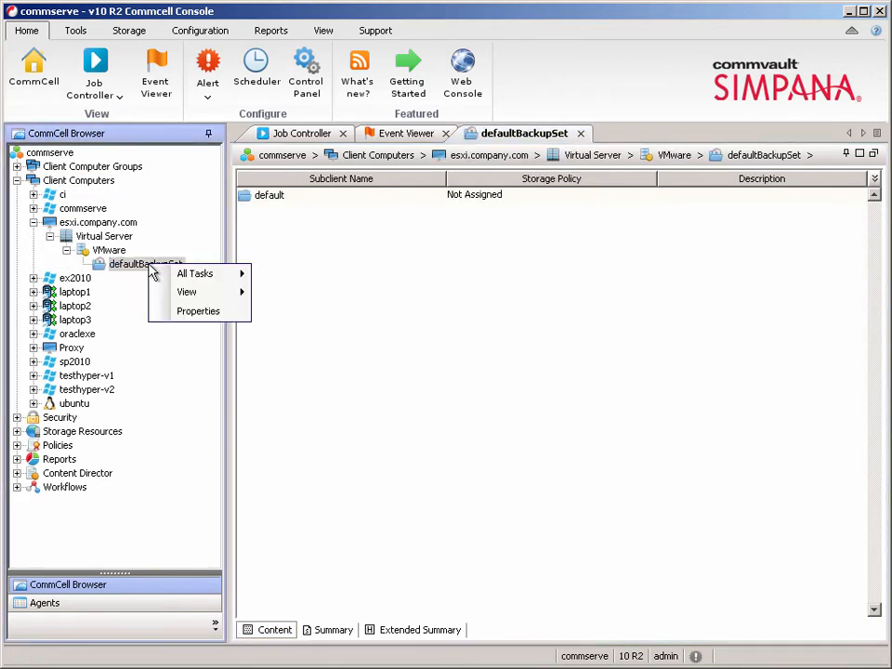
{"action": "mouse_move", "coordinate": [183, 276]}
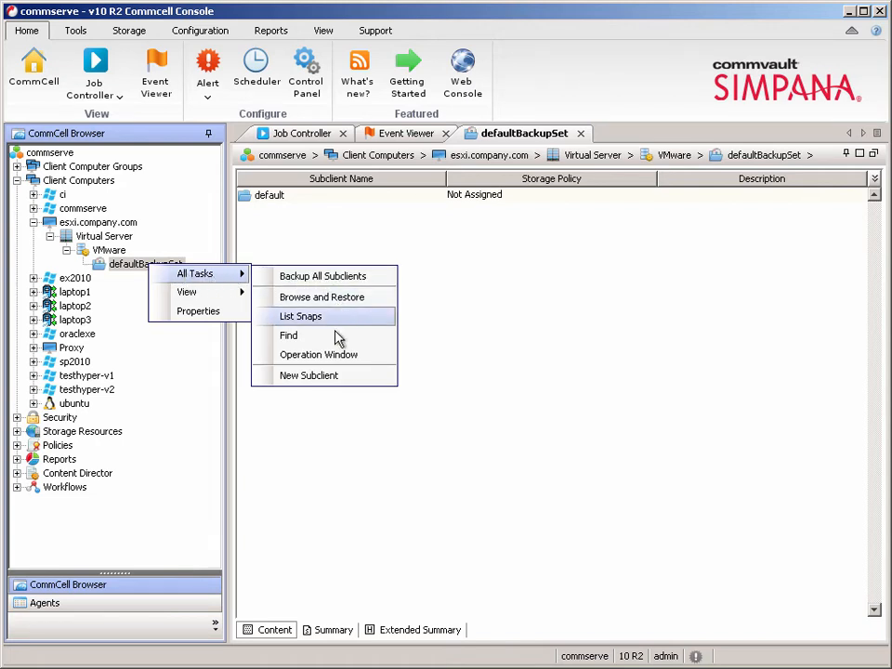
{"action": "left_click", "coordinate": [309, 376]}
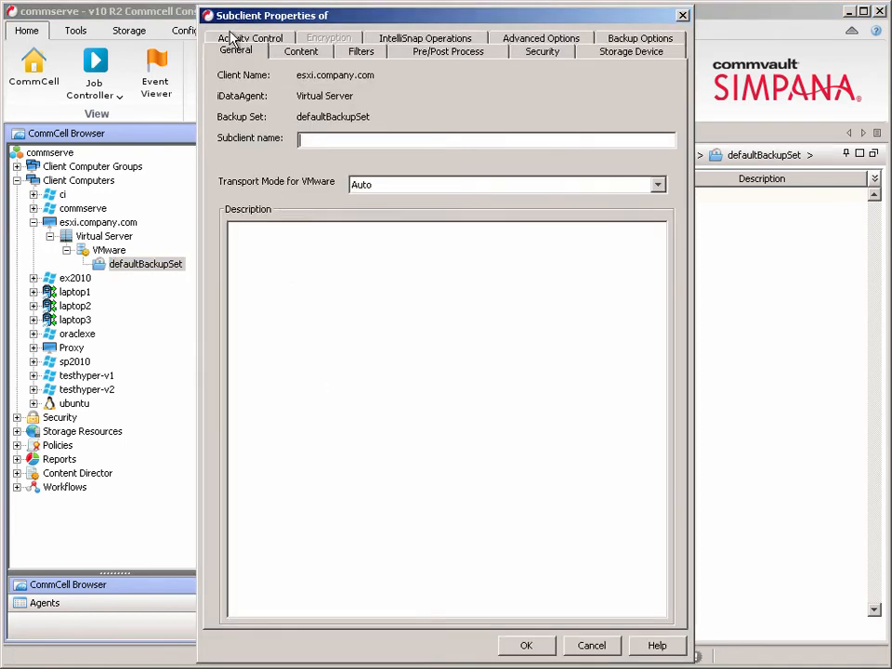
Name the subclient Windows VM and select Auto as its transport mode for VMware.
{"action": "type", "text": "W"}
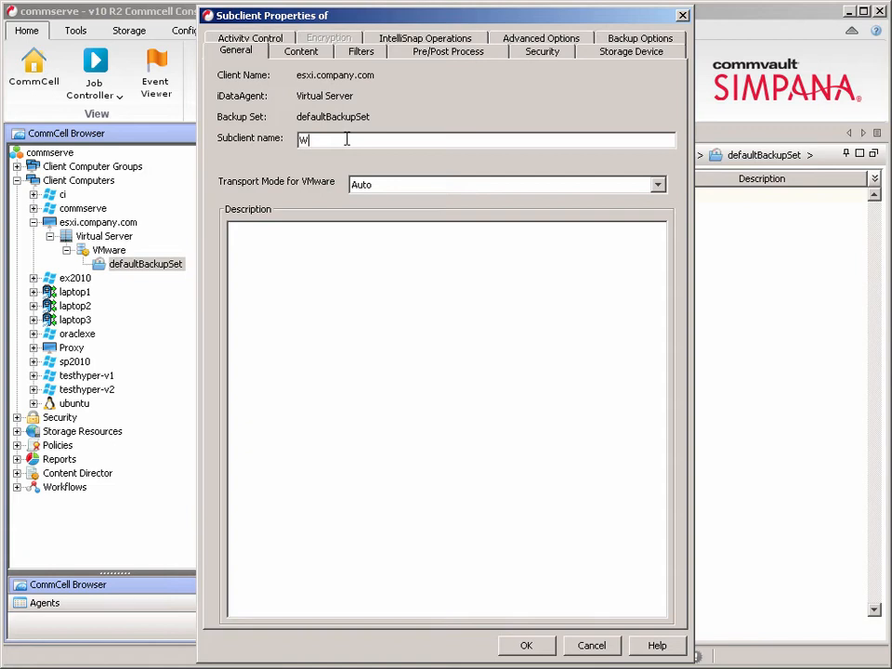
{"action": "type", "text": "indows VM"}
{"action": "left_click", "coordinate": [658, 184]}
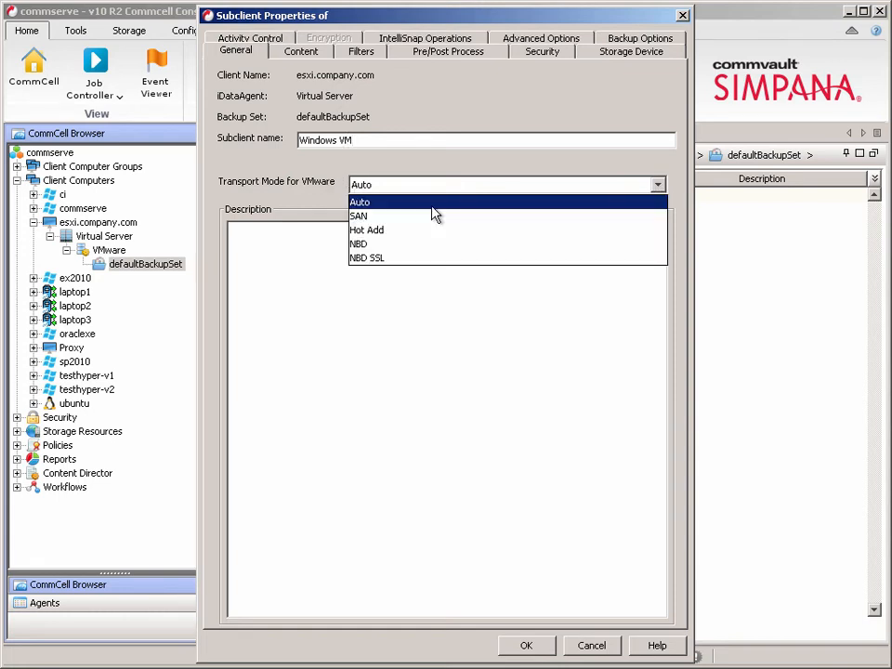
{"action": "left_click", "coordinate": [432, 203]}
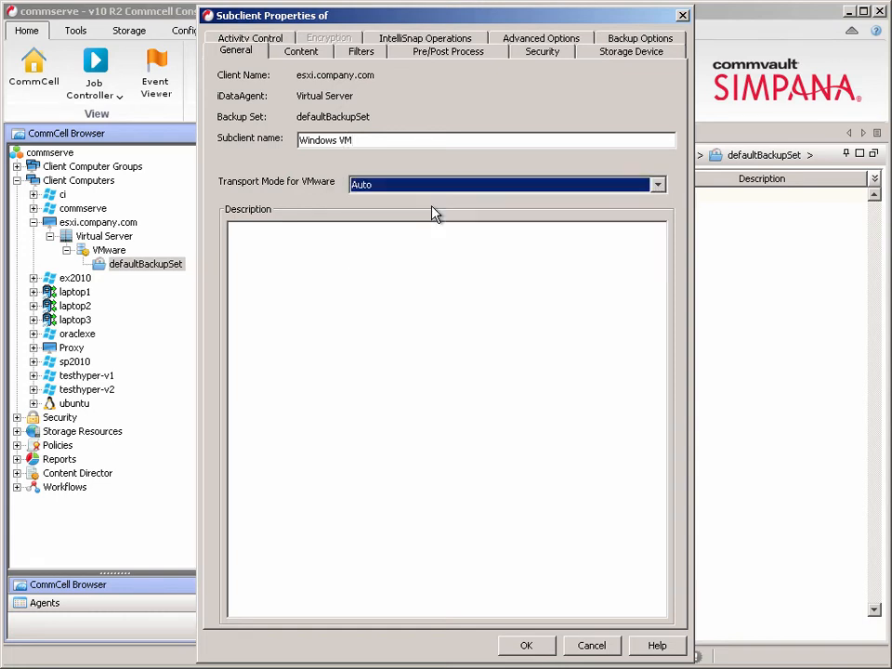
Add a content rule to the subclient for Datastore equals Store_2.
{"action": "left_click", "coordinate": [303, 52]}
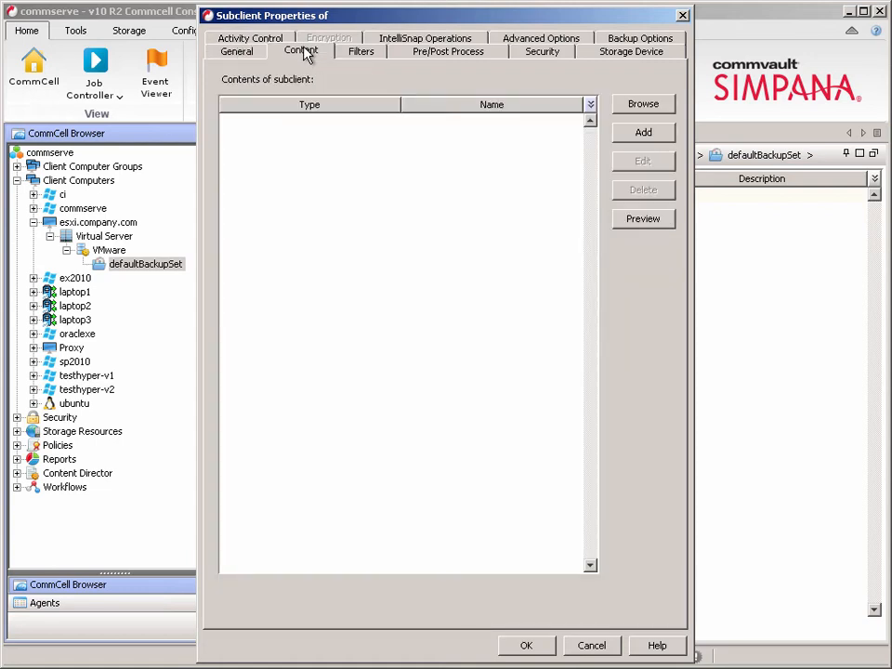
{"action": "left_click", "coordinate": [639, 133]}
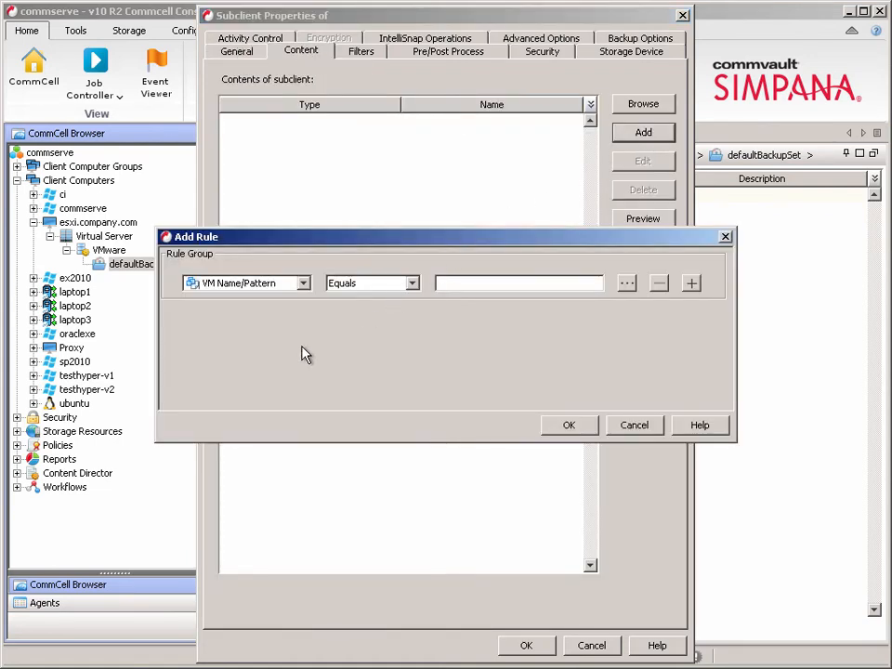
{"action": "left_click", "coordinate": [303, 284]}
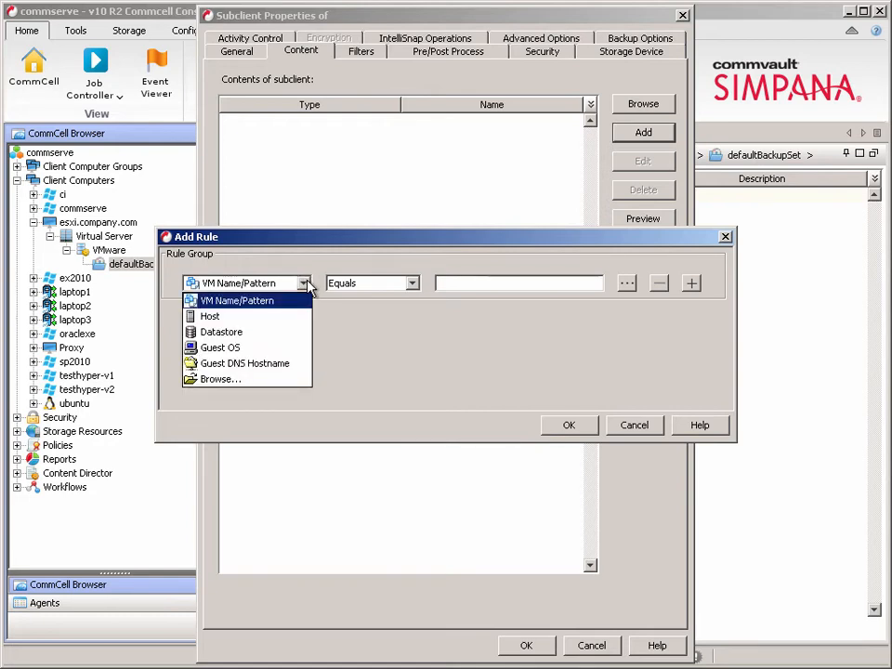
{"action": "left_click", "coordinate": [239, 336]}
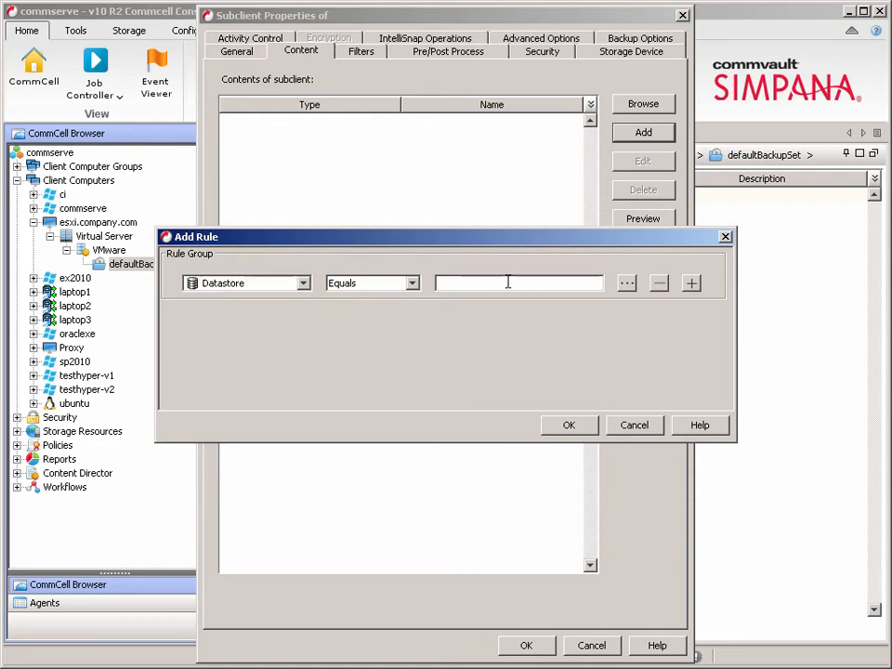
{"action": "type", "text": "Store_2"}
{"action": "left_click", "coordinate": [569, 427]}
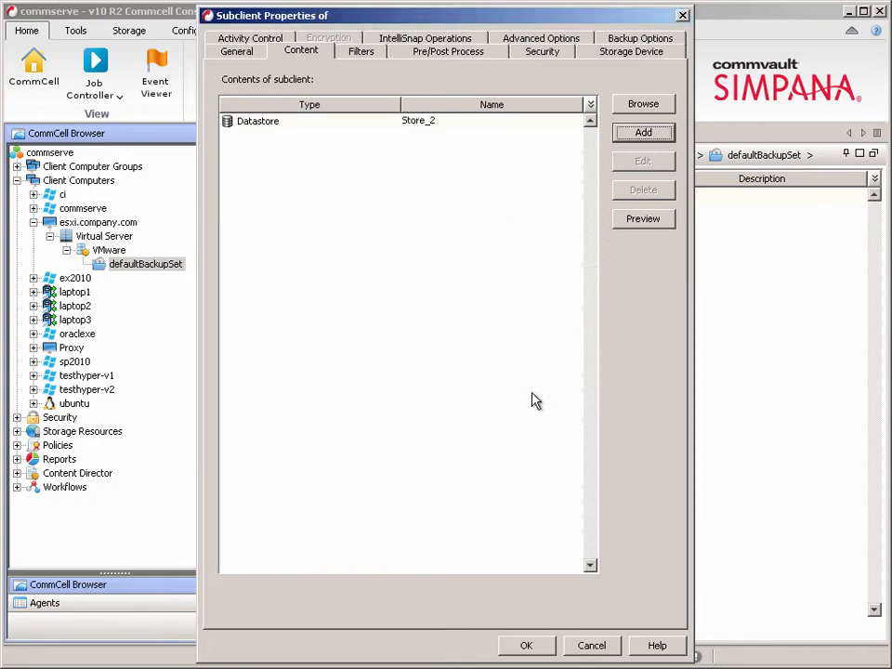
Browse the datastores in ha-datacenter without adding any, and preview the virtual machines covered by the subclient content.
{"action": "left_click", "coordinate": [636, 107]}
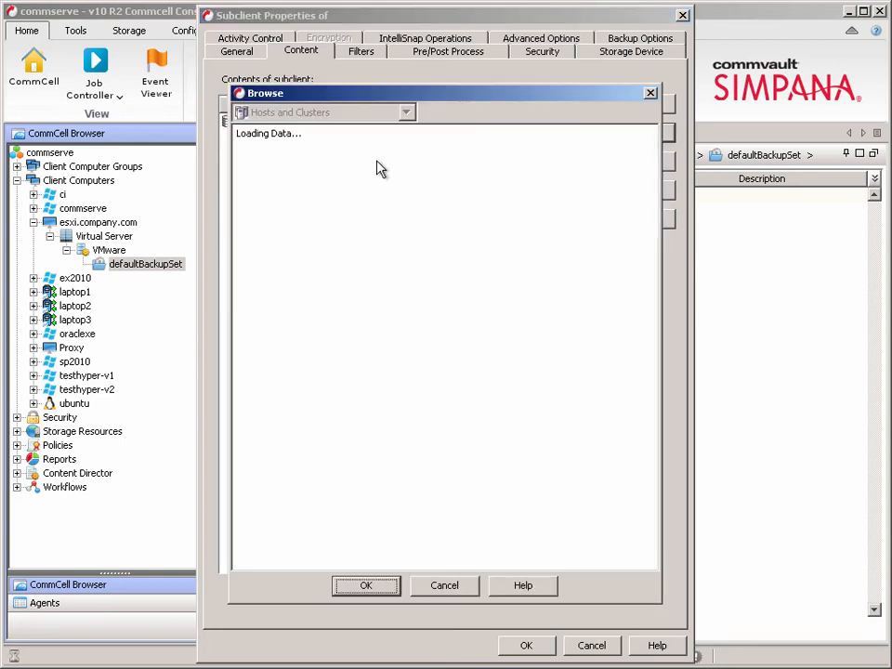
{"action": "left_click", "coordinate": [406, 113]}
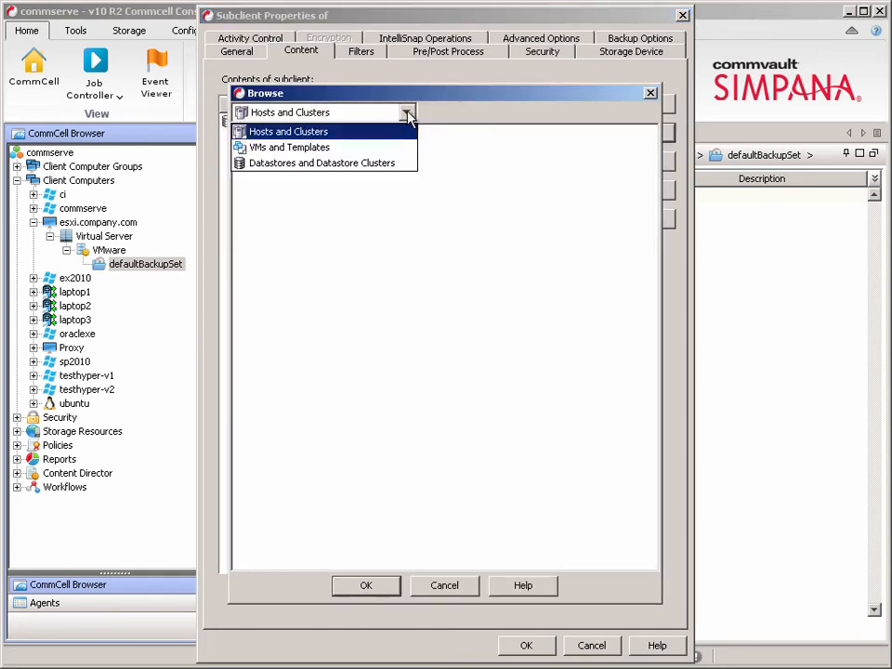
{"action": "left_click", "coordinate": [319, 164]}
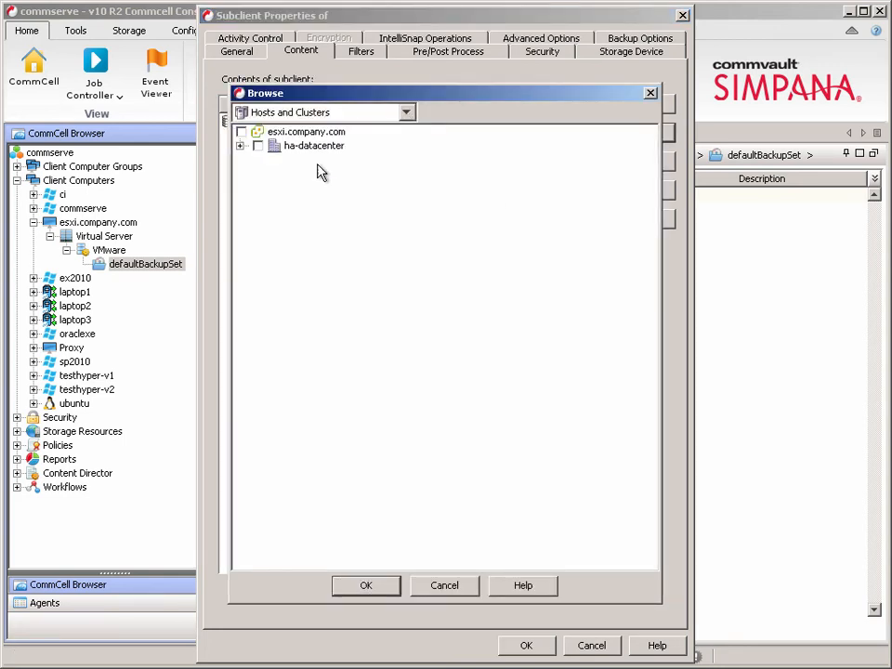
{"action": "left_click", "coordinate": [239, 147]}
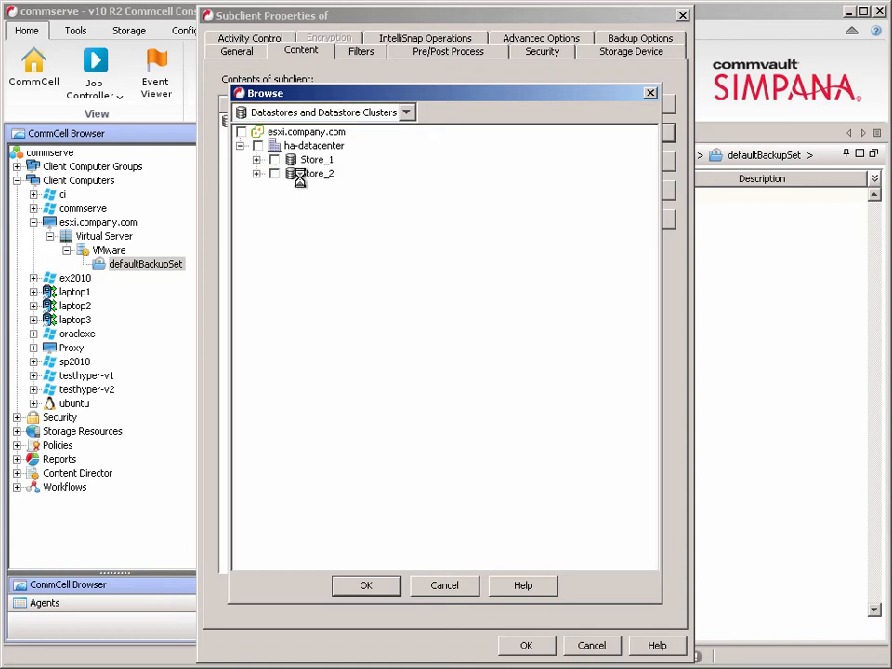
{"action": "left_click", "coordinate": [448, 584]}
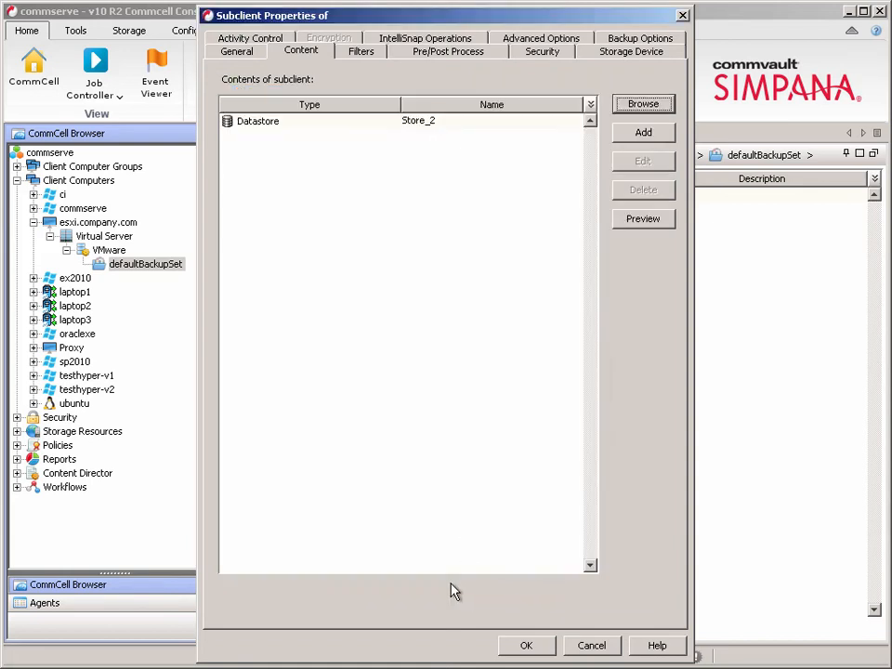
{"action": "left_click", "coordinate": [643, 219]}
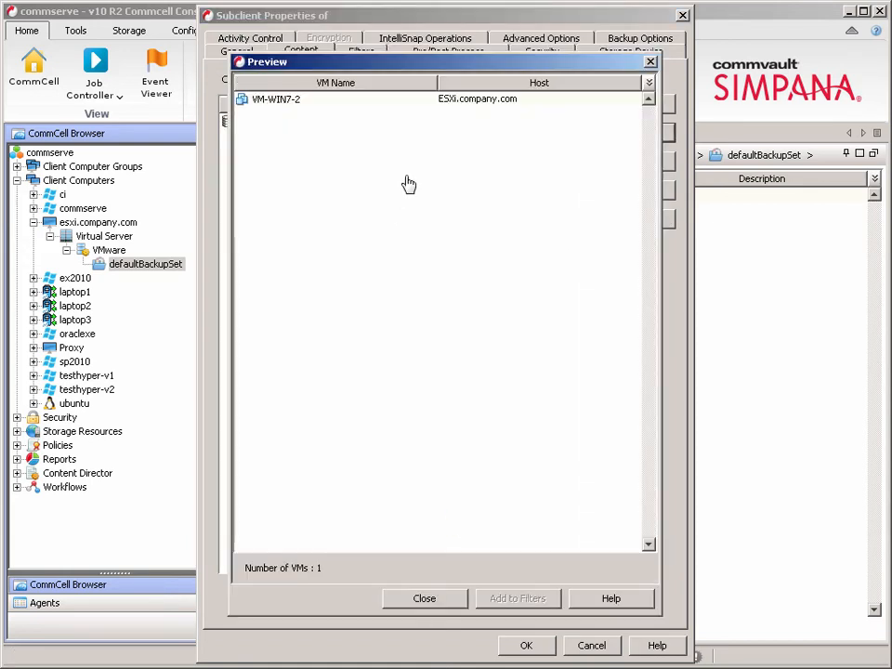
{"action": "left_click", "coordinate": [425, 598]}
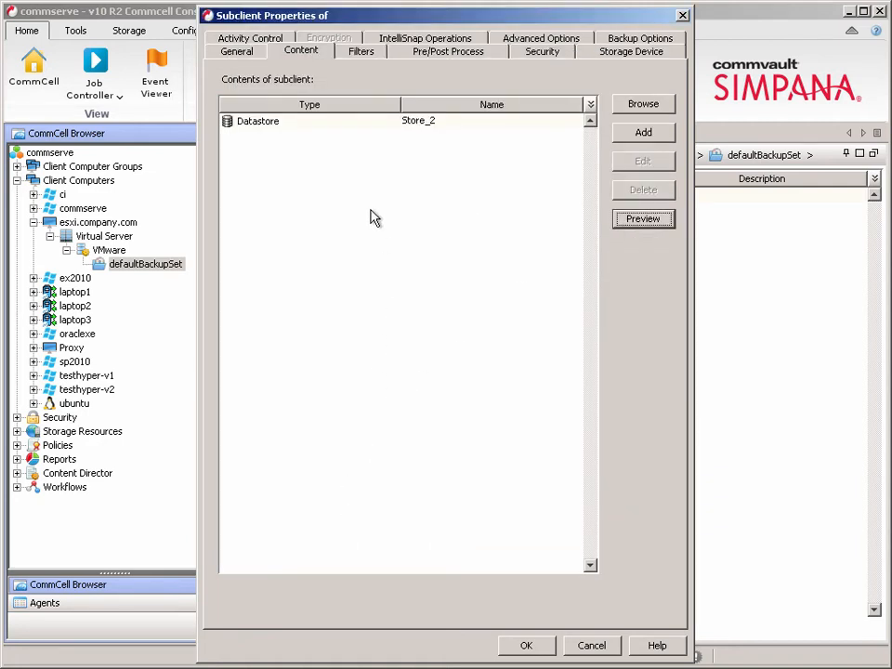
Examine the filter types offered for a new VM filter on the subclient without defining one.
{"action": "left_click", "coordinate": [362, 53]}
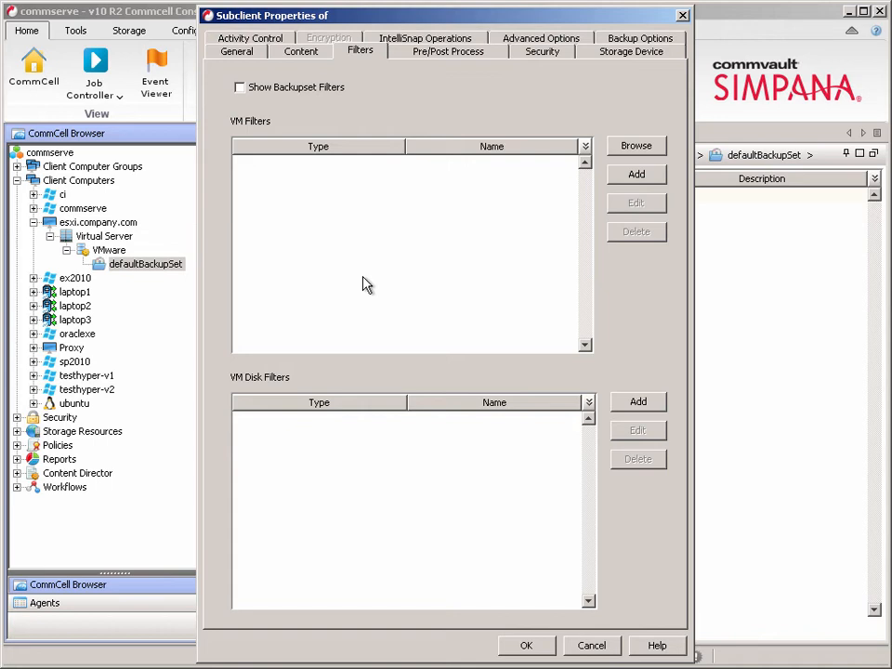
{"action": "left_click", "coordinate": [636, 175]}
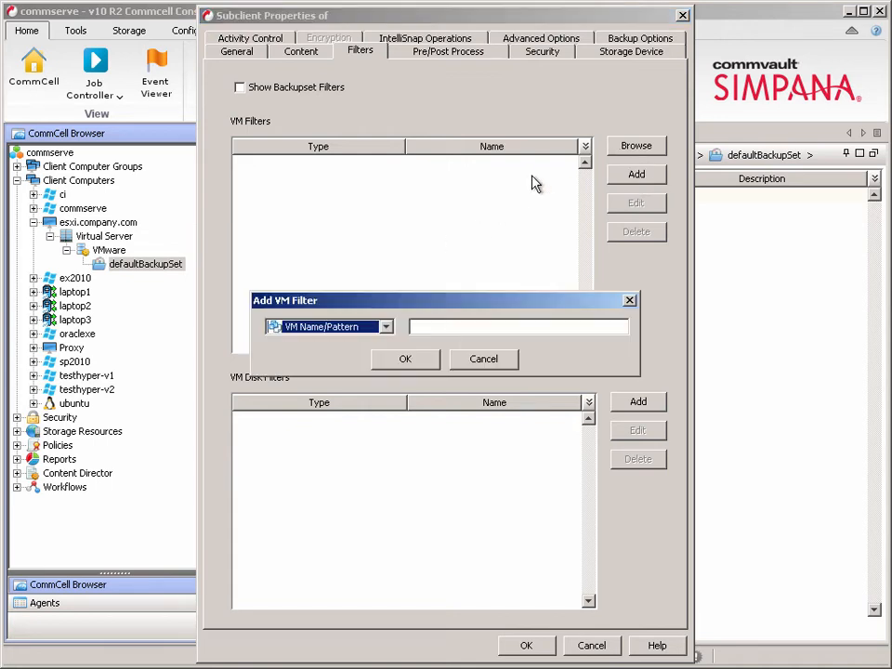
{"action": "left_click", "coordinate": [385, 328]}
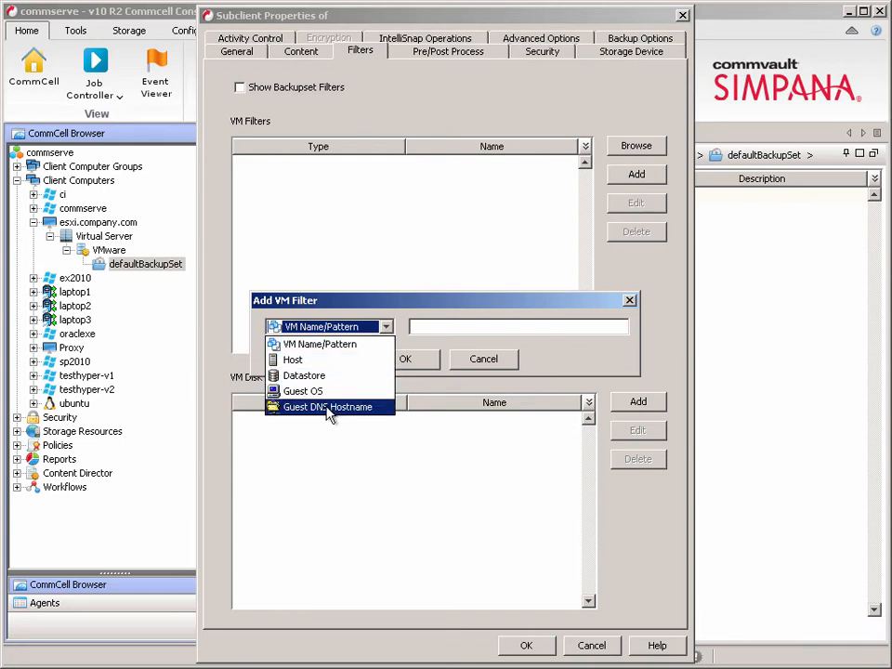
{"action": "left_click", "coordinate": [412, 358]}
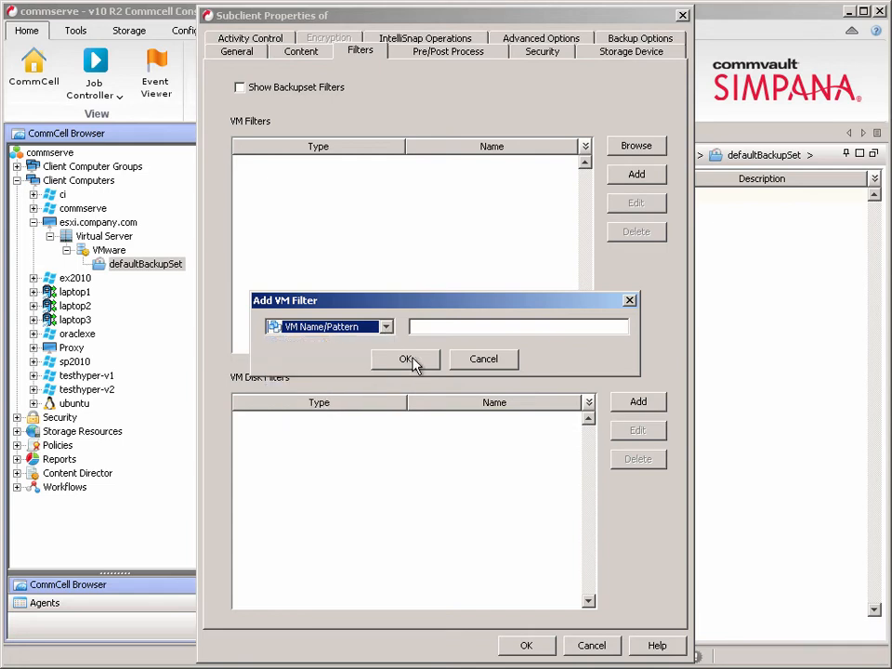
{"action": "left_click", "coordinate": [409, 359]}
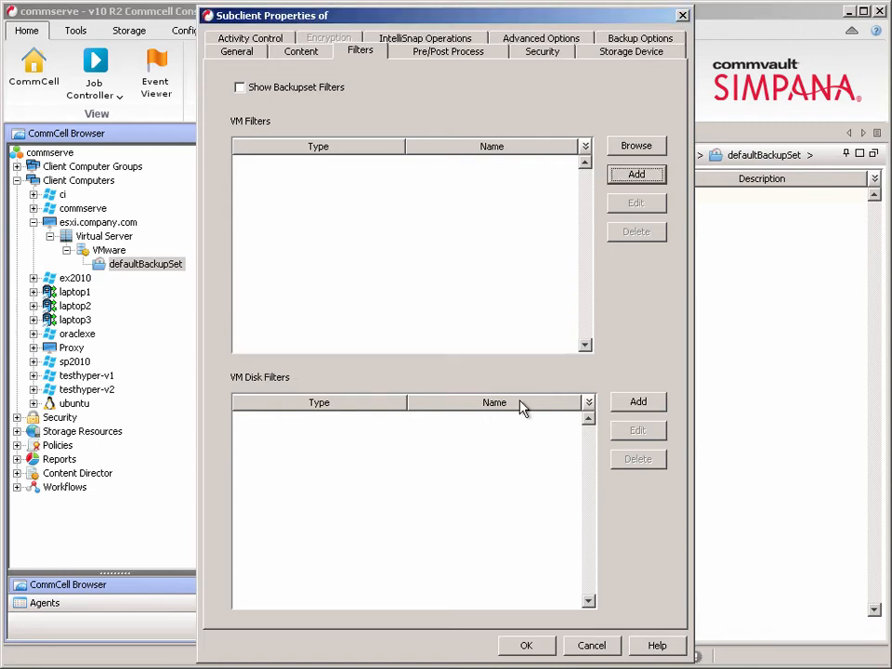
Examine the VM disk filter types (virtual device node, datastore, VMDK name/pattern, hard disk number) without adding one, and display the backupset filters.
{"action": "left_click", "coordinate": [640, 402]}
{"action": "left_click", "coordinate": [307, 275]}
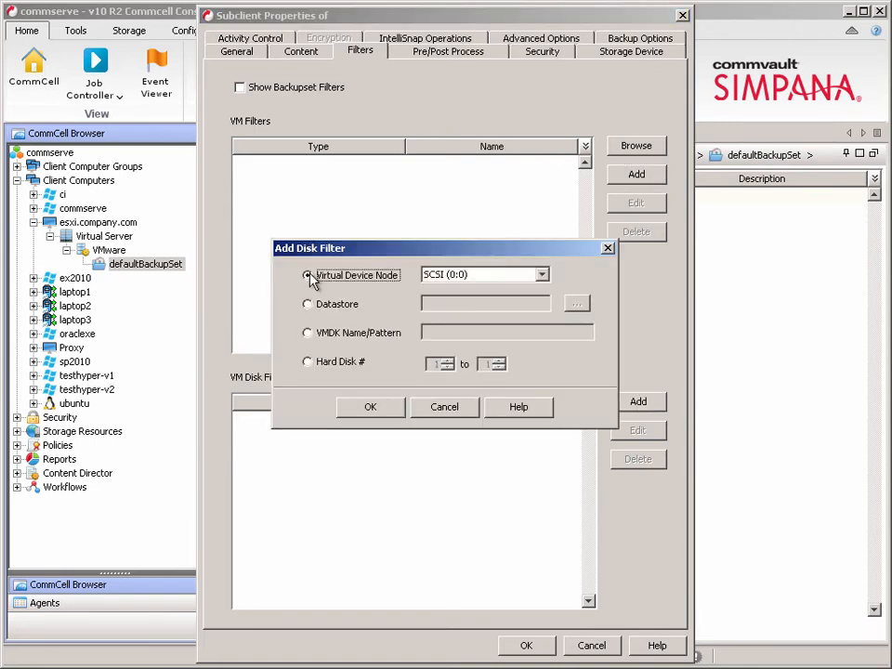
{"action": "left_click", "coordinate": [308, 304]}
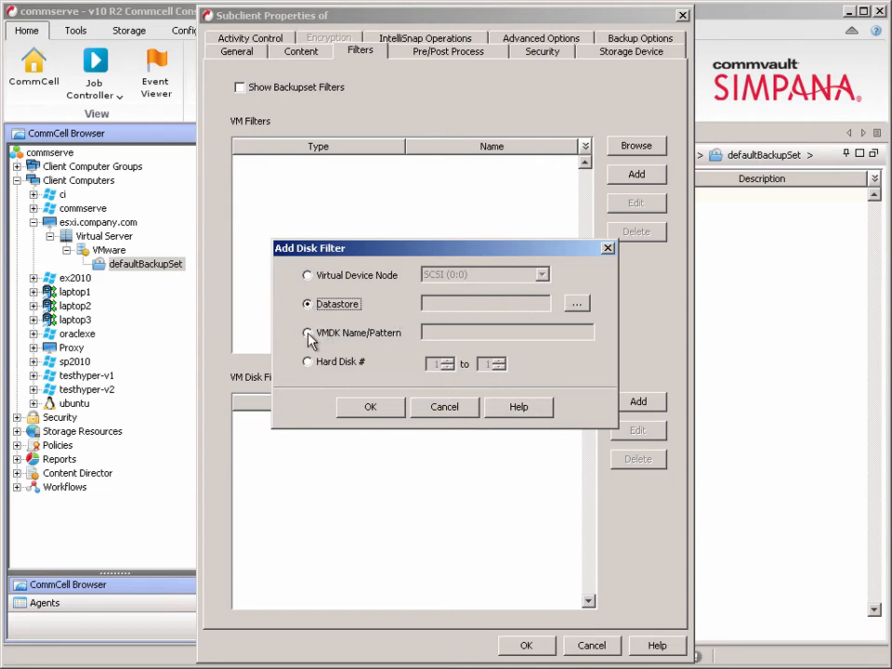
{"action": "left_click", "coordinate": [306, 333]}
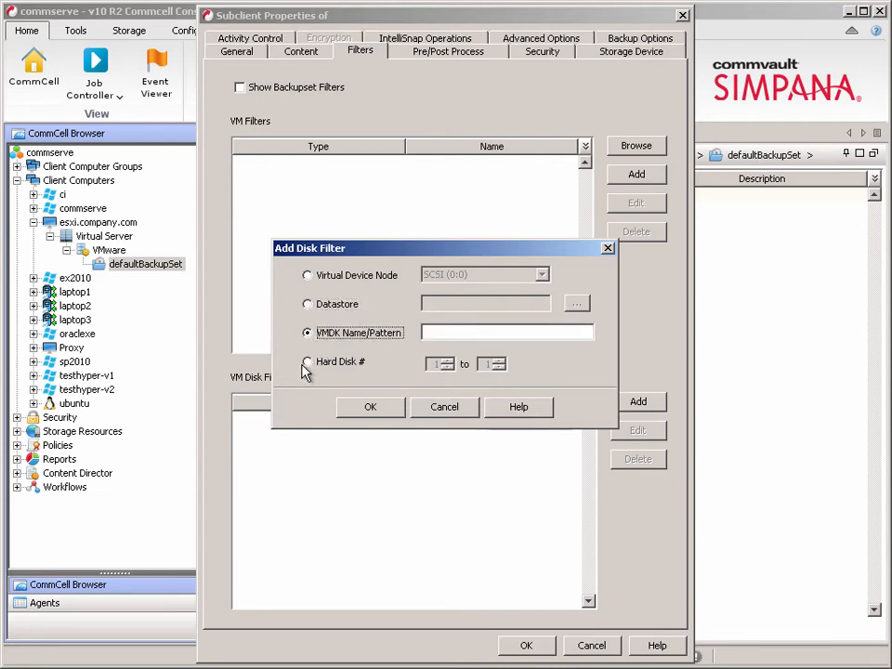
{"action": "left_click", "coordinate": [307, 362]}
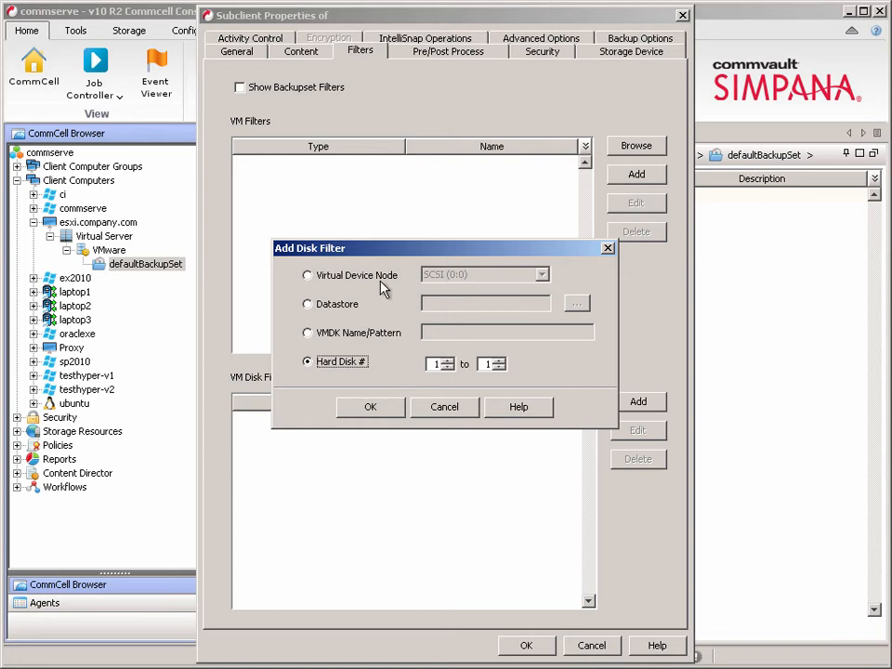
{"action": "left_click", "coordinate": [442, 408]}
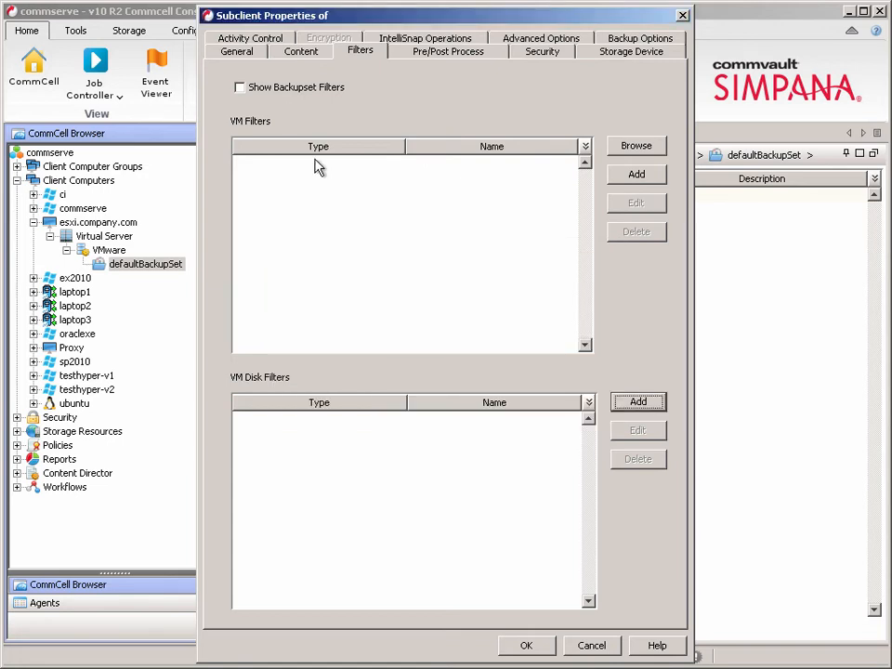
{"action": "left_click", "coordinate": [241, 90]}
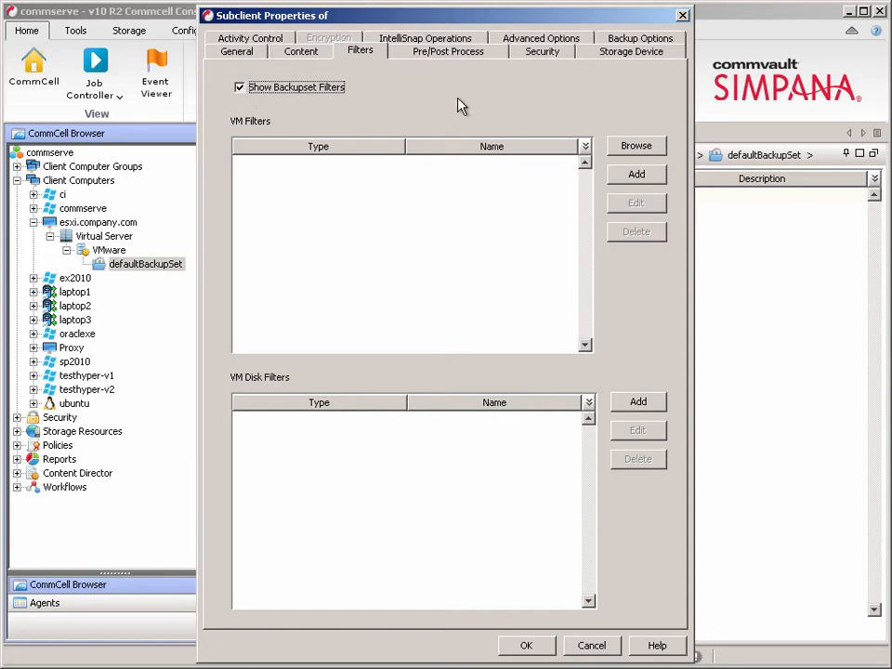
Assign the Dedupe Disk storage policy to the subclient and save the subclient with its backup options as they are.
{"action": "left_click", "coordinate": [623, 59]}
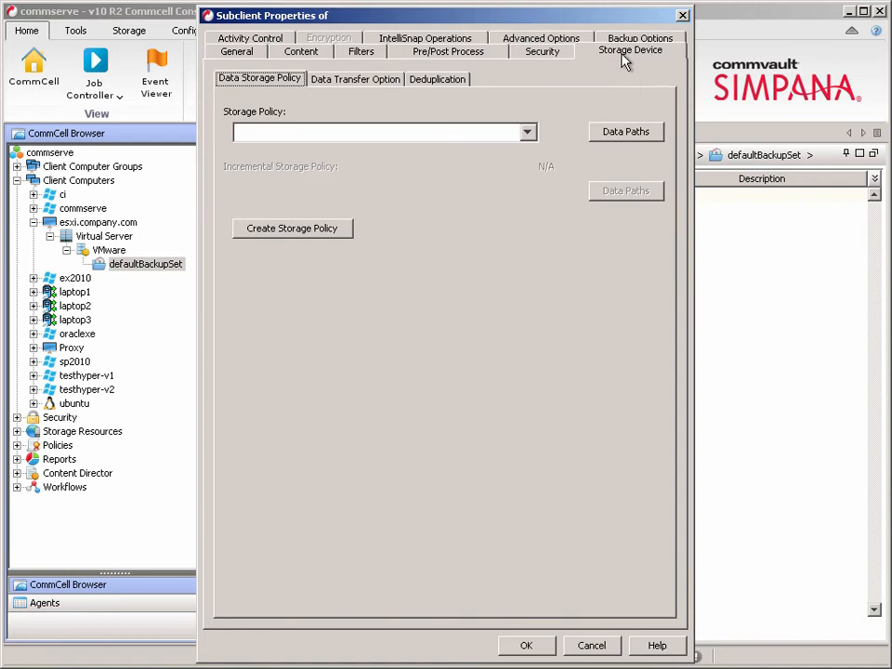
{"action": "left_click", "coordinate": [526, 131]}
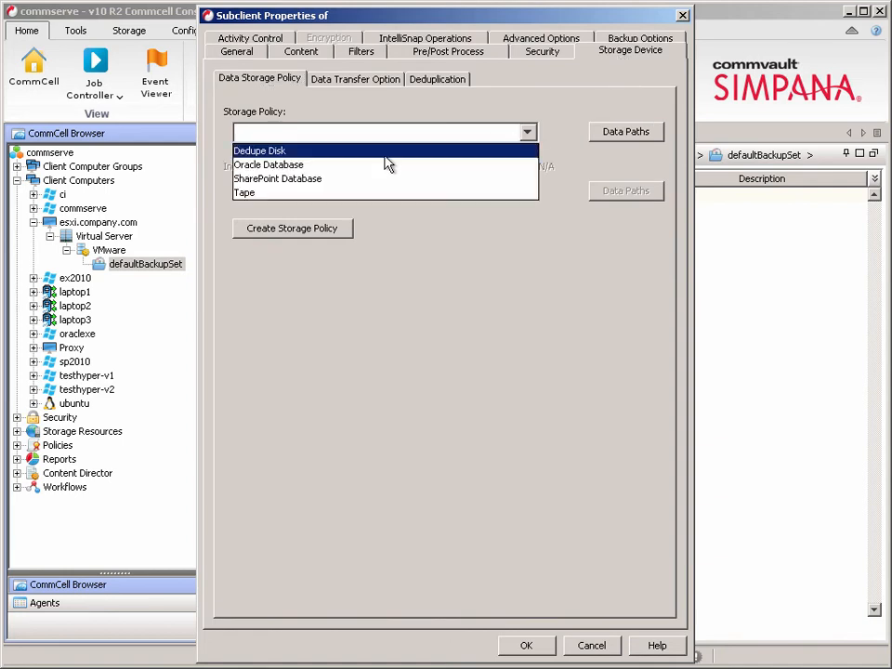
{"action": "left_click", "coordinate": [351, 154]}
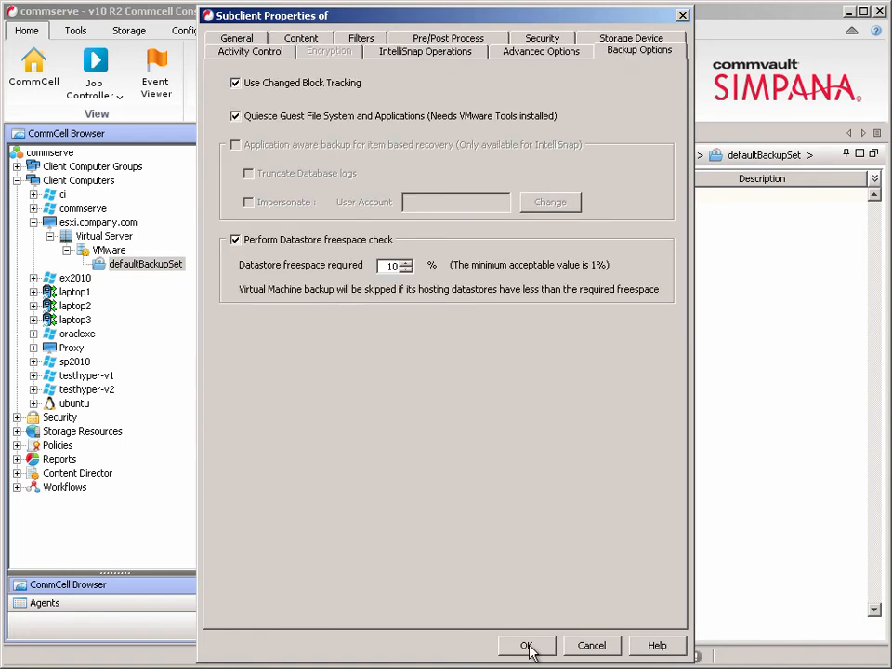
{"action": "left_click", "coordinate": [528, 648]}
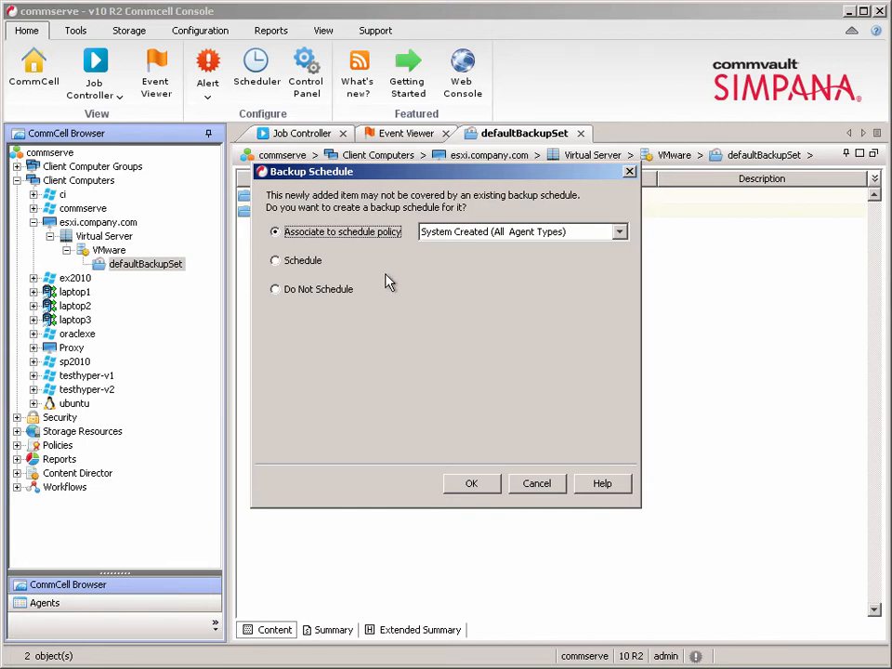
Choose Do Not Schedule for the newly added subclient and select it in the defaultBackupSet list.
{"action": "left_click", "coordinate": [276, 290]}
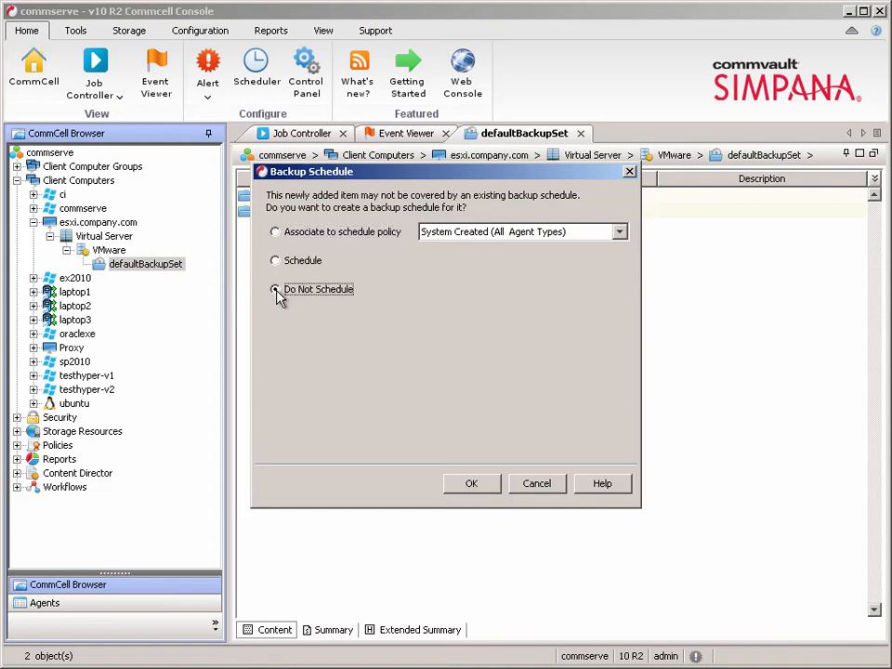
{"action": "left_click", "coordinate": [474, 484]}
{"action": "left_click", "coordinate": [340, 213]}
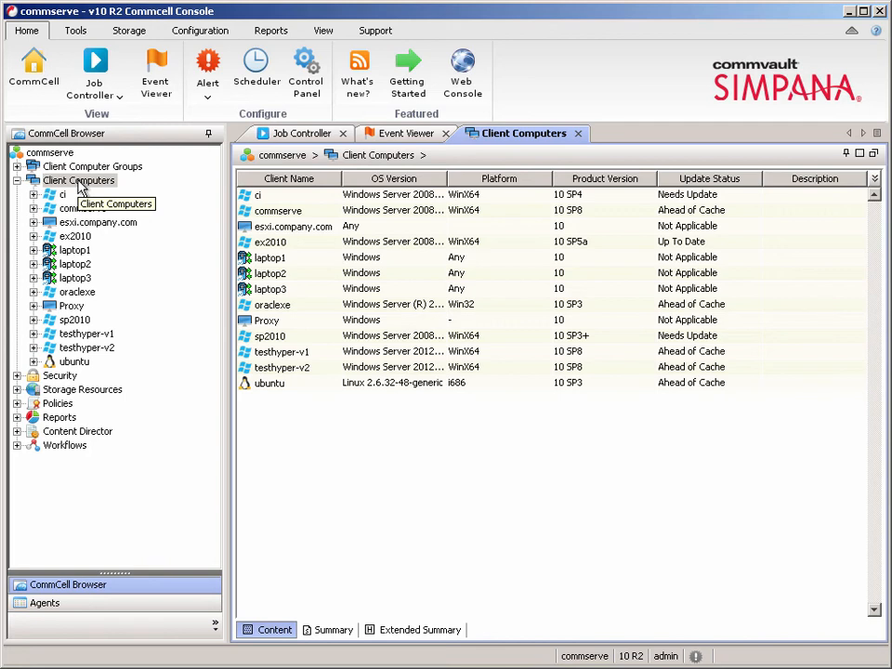
Start a new Microsoft Hyper-V virtualization client under Client Computers and name it Hyper-VCluster.
{"action": "left_click", "coordinate": [80, 183]}
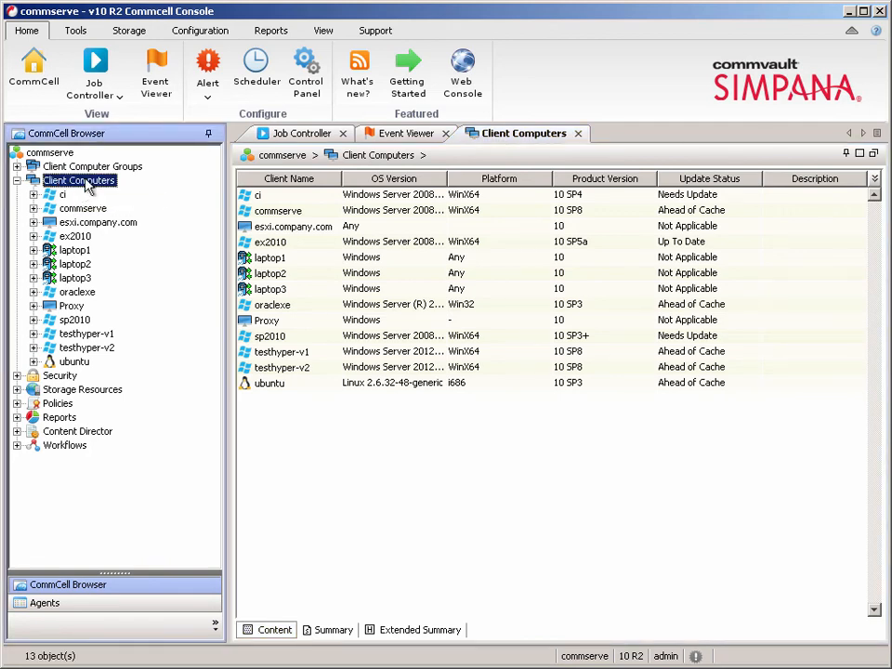
{"action": "right_click", "coordinate": [90, 188]}
{"action": "mouse_move", "coordinate": [123, 193]}
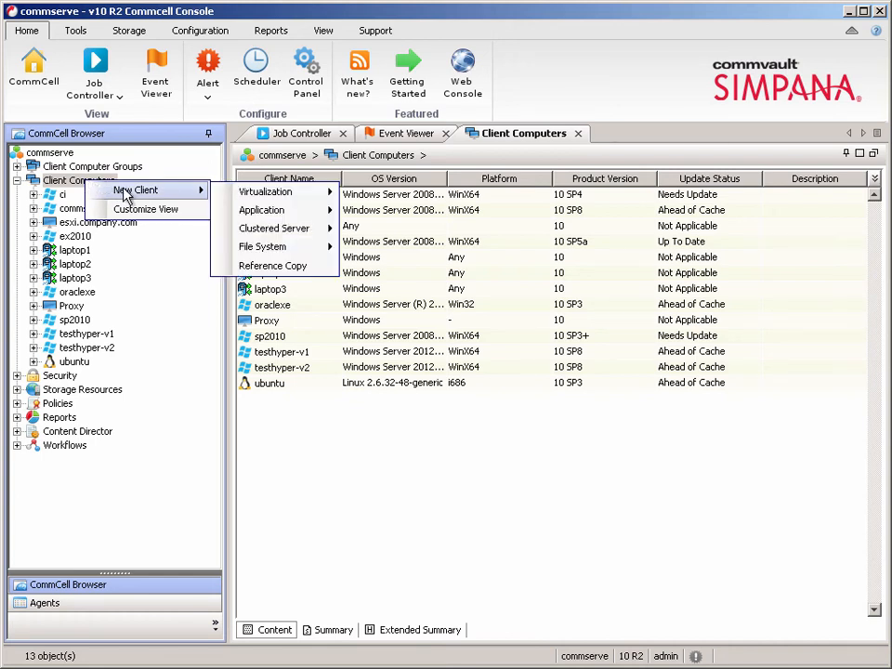
{"action": "mouse_move", "coordinate": [272, 194]}
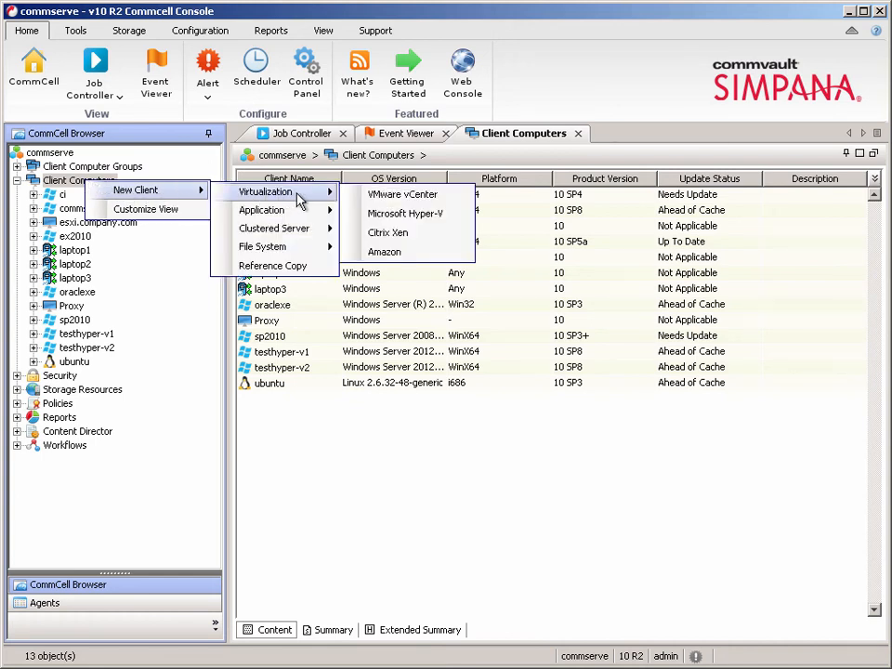
{"action": "left_click", "coordinate": [407, 215]}
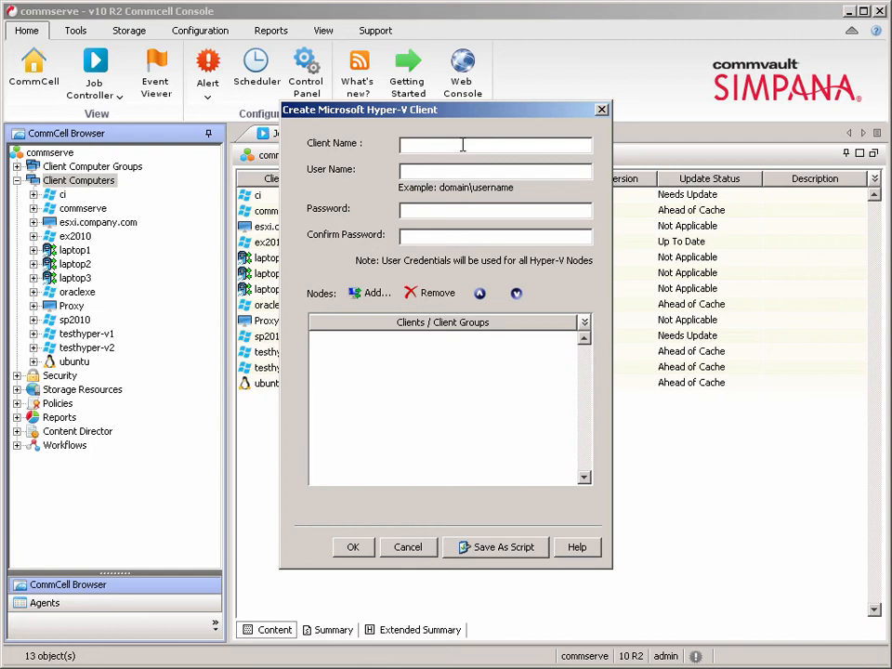
{"action": "type", "text": "Hyper-VCluster"}
Set the Hyper-V client's user name to company\student, enter and confirm the account password, and open the node selection.
{"action": "left_click", "coordinate": [427, 174]}
{"action": "type", "text": "co"}
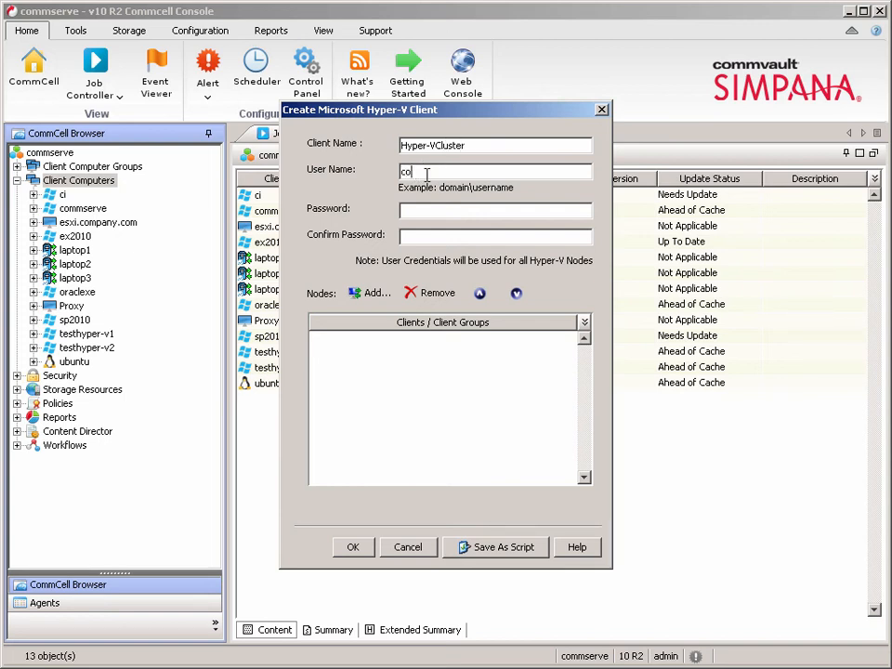
{"action": "type", "text": "mpany\\student"}
{"action": "left_click", "coordinate": [415, 212]}
{"action": "type", "text": "*******"}
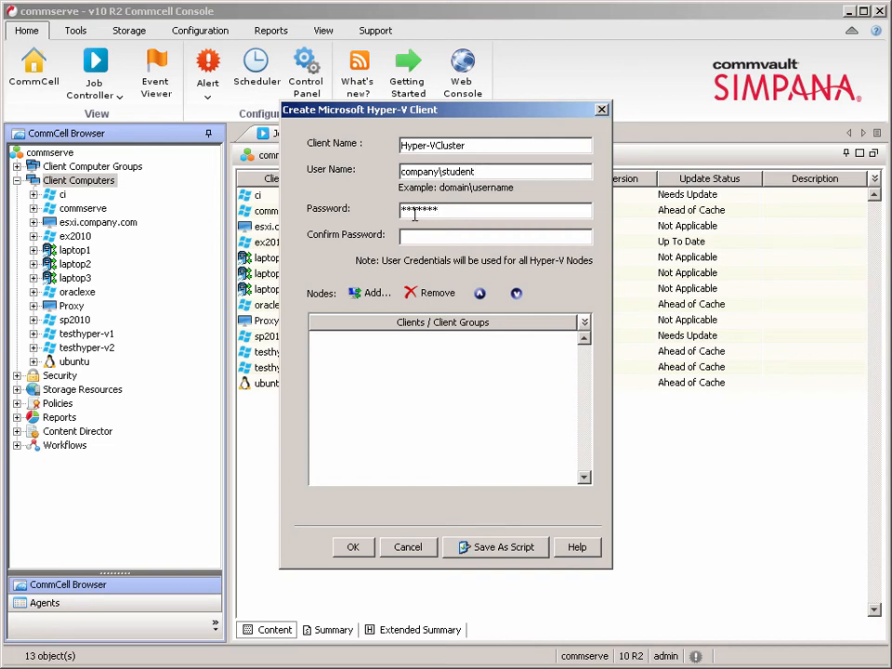
{"action": "key", "text": "Tab"}
{"action": "type", "text": "*******"}
{"action": "left_click", "coordinate": [372, 294]}
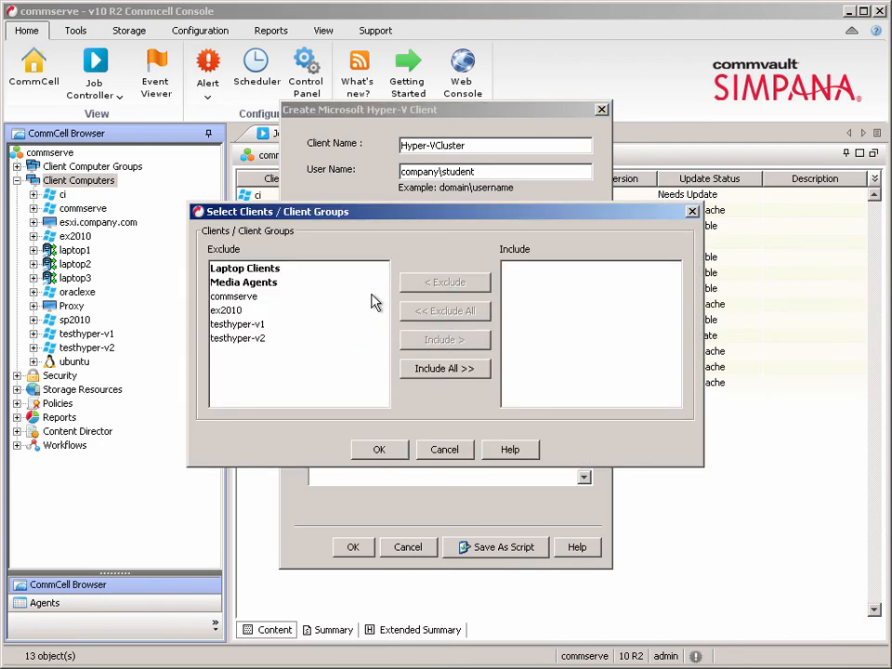
{"action": "left_click", "coordinate": [239, 297]}
{"action": "left_click", "coordinate": [443, 341]}
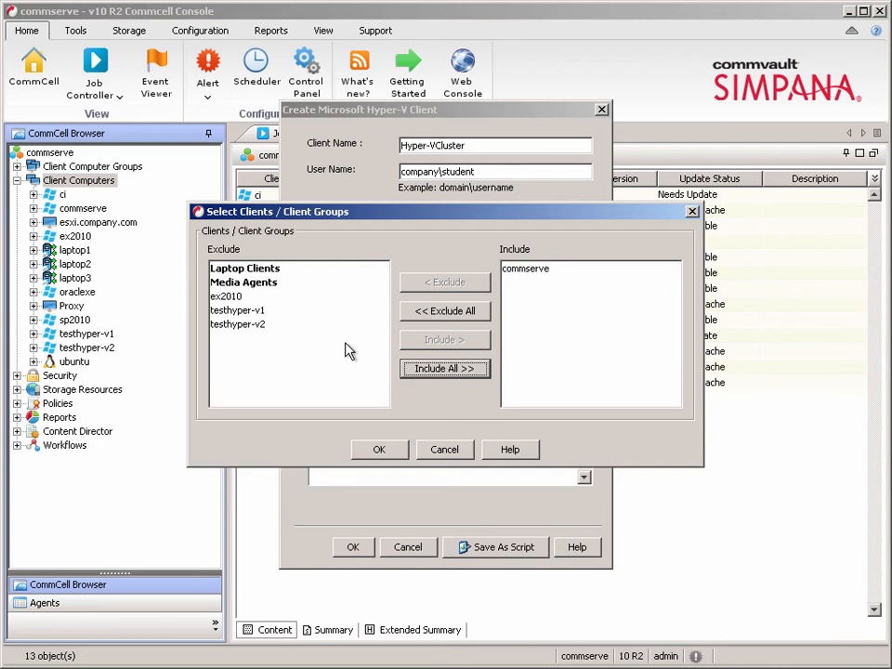
{"action": "left_click", "coordinate": [445, 310]}
Include testhyper-v1 as the node of the Hyper-V client and create the client.
{"action": "left_click", "coordinate": [240, 324]}
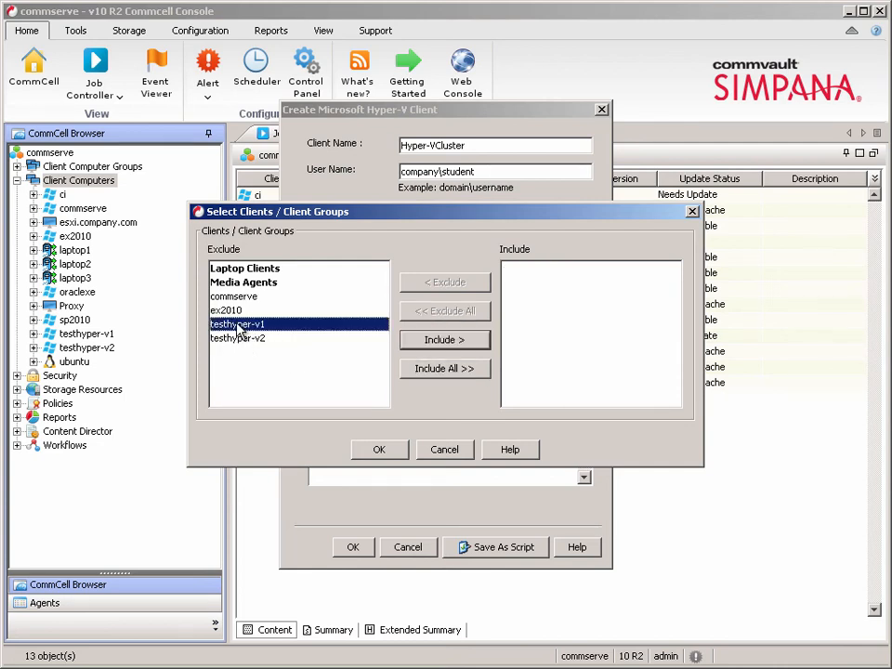
{"action": "left_click", "coordinate": [447, 341]}
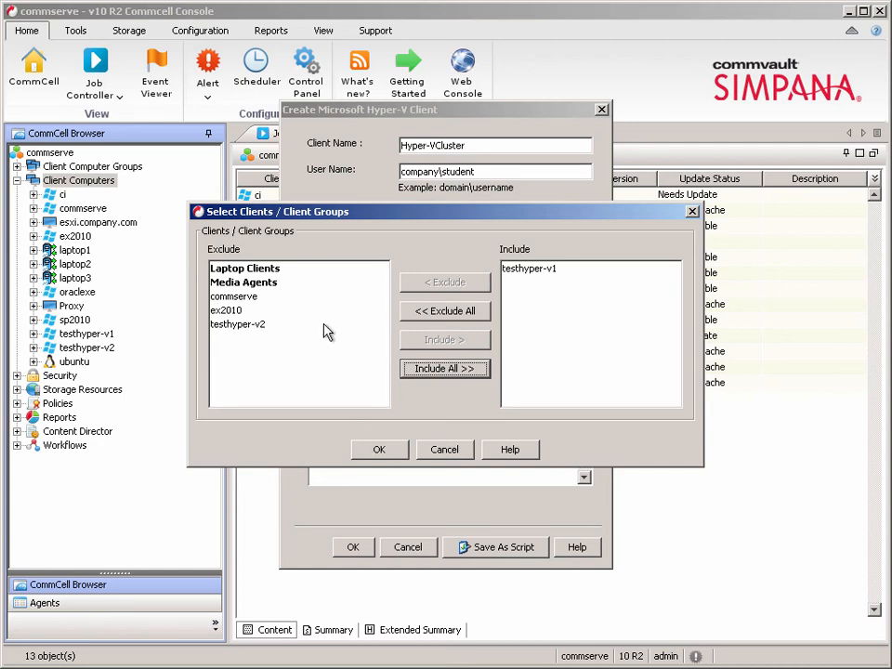
{"action": "left_click", "coordinate": [381, 451]}
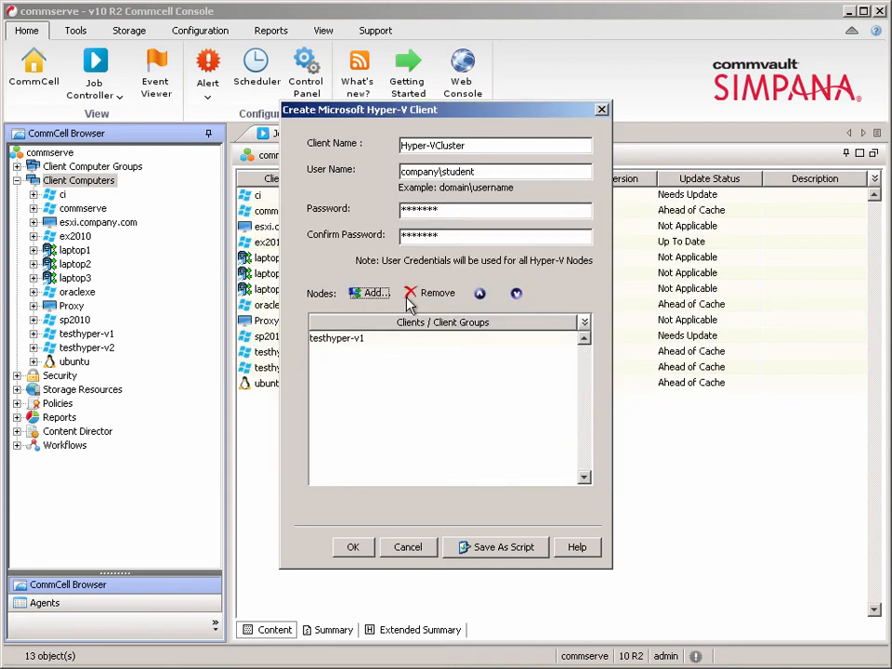
{"action": "left_click", "coordinate": [355, 547]}
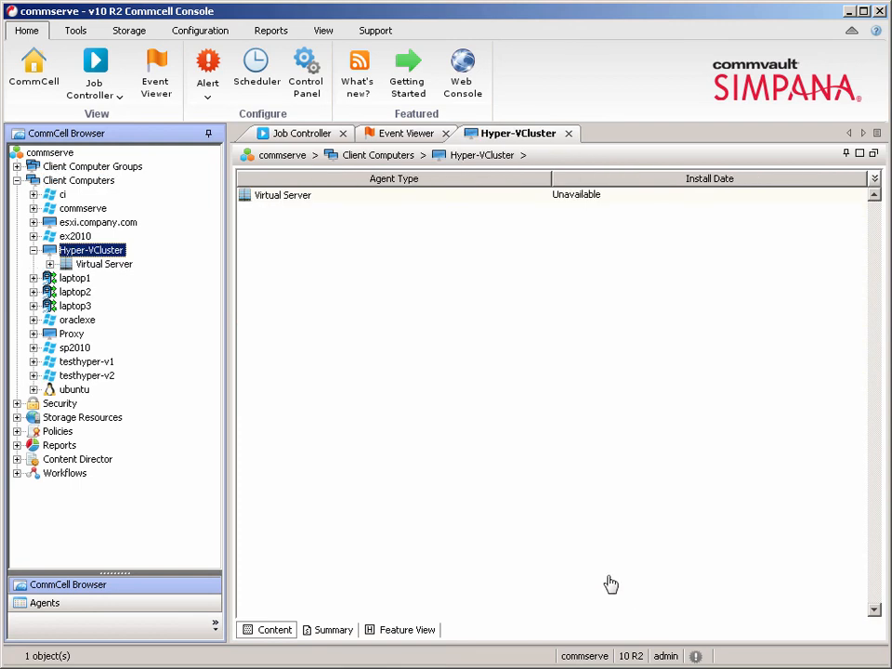
Start a new subclient in the defaultBackupSet of Hyper-VCluster's Hyper-V instance and name it Hyper-VBackups.
{"action": "left_click", "coordinate": [50, 265]}
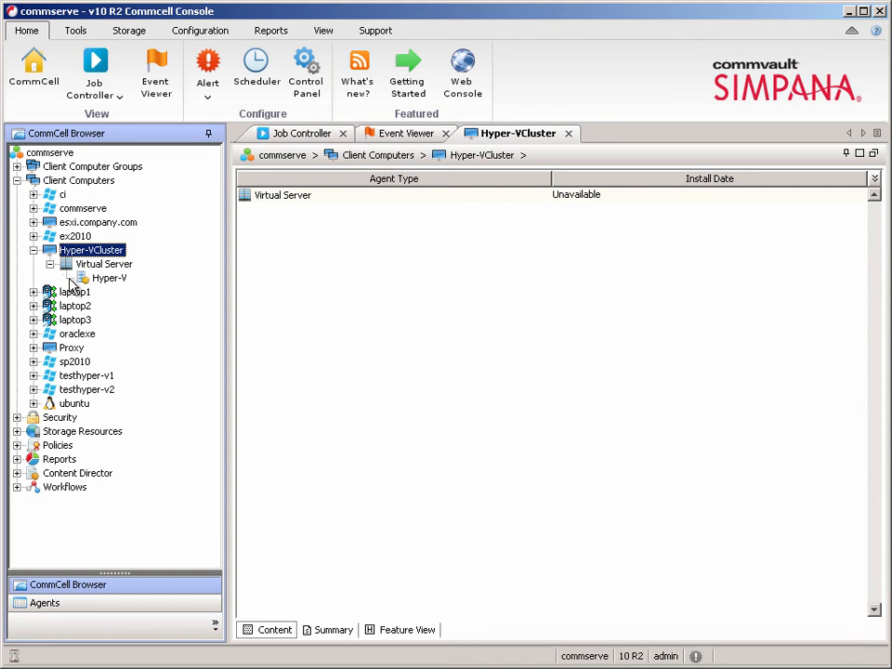
{"action": "left_click", "coordinate": [67, 278]}
{"action": "left_click", "coordinate": [147, 293]}
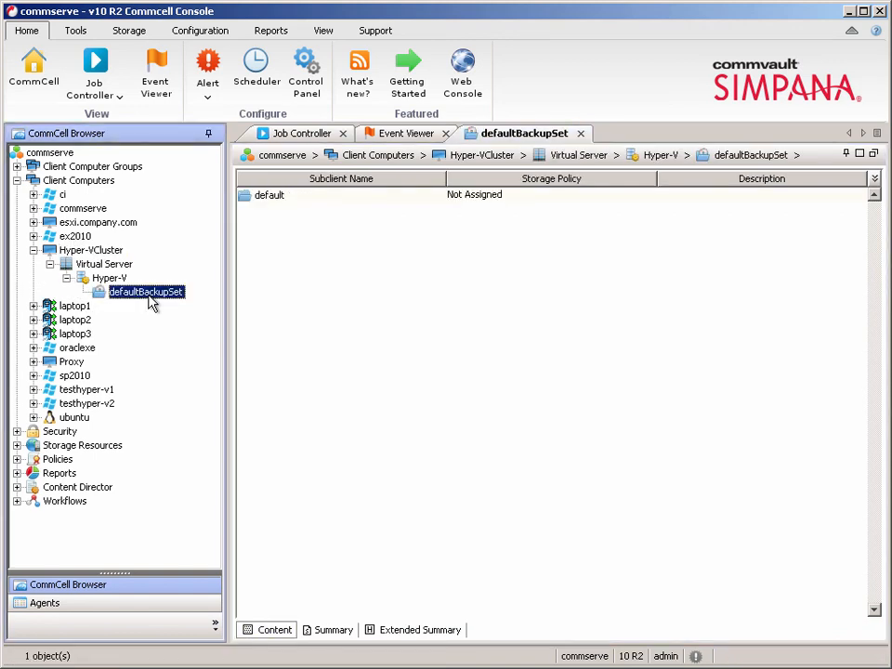
{"action": "right_click", "coordinate": [150, 303]}
{"action": "mouse_move", "coordinate": [181, 309]}
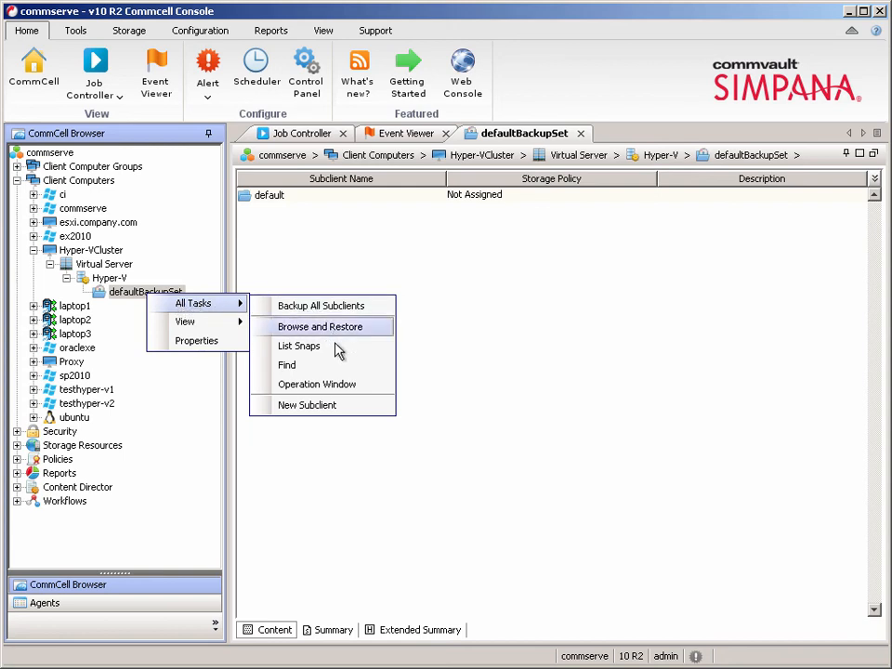
{"action": "left_click", "coordinate": [329, 413]}
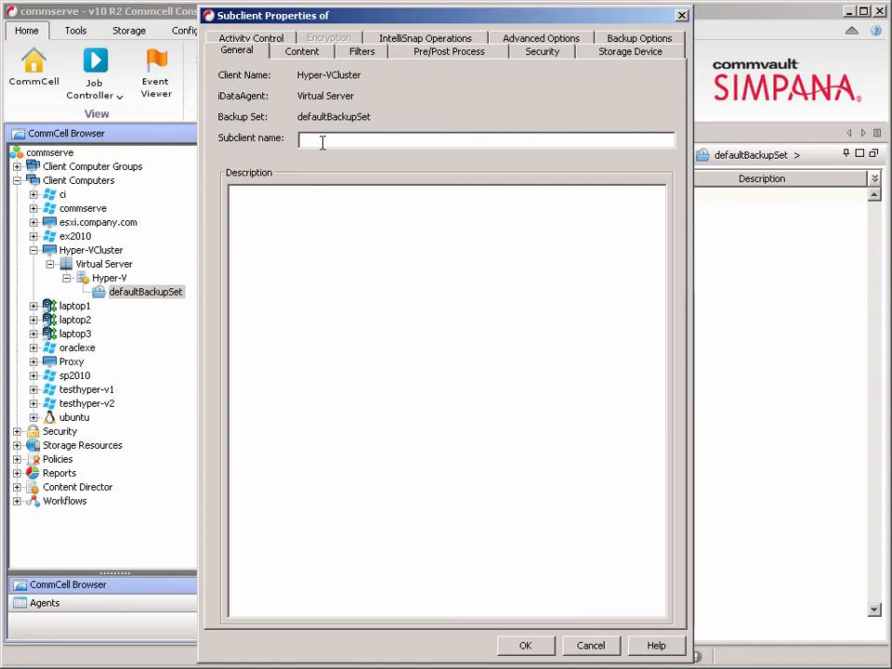
{"action": "type", "text": "Hype"}
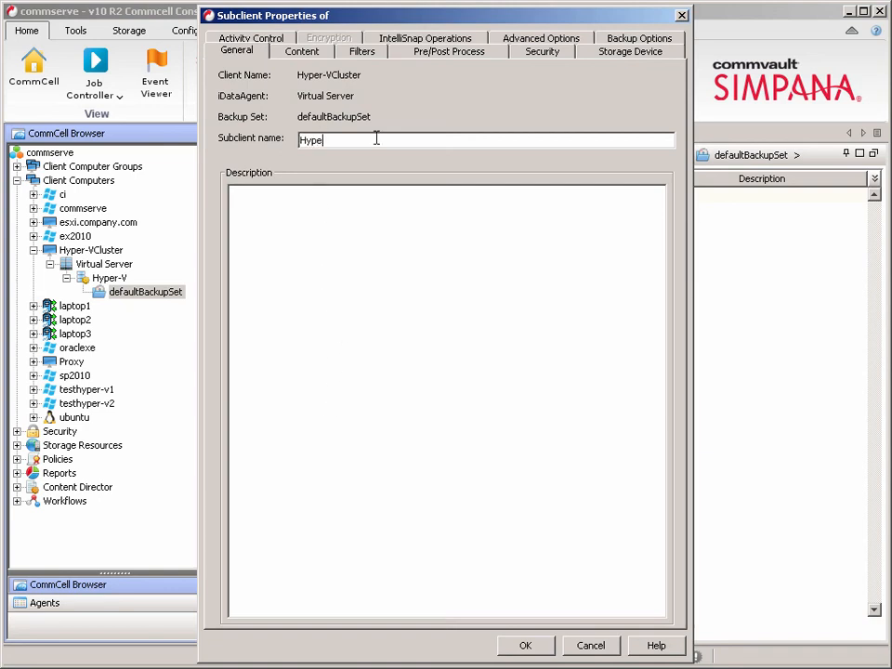
{"action": "type", "text": "r-VBackups"}
Browse the cluster by storage and add Cluster Shared Volumes, including Volume1, as the subclient's content.
{"action": "left_click", "coordinate": [301, 54]}
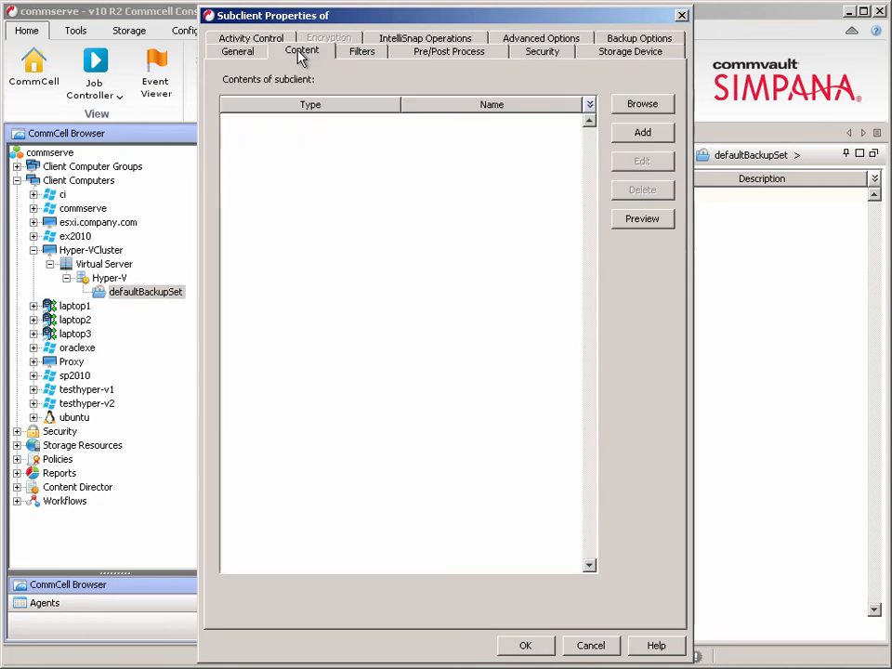
{"action": "left_click", "coordinate": [643, 104]}
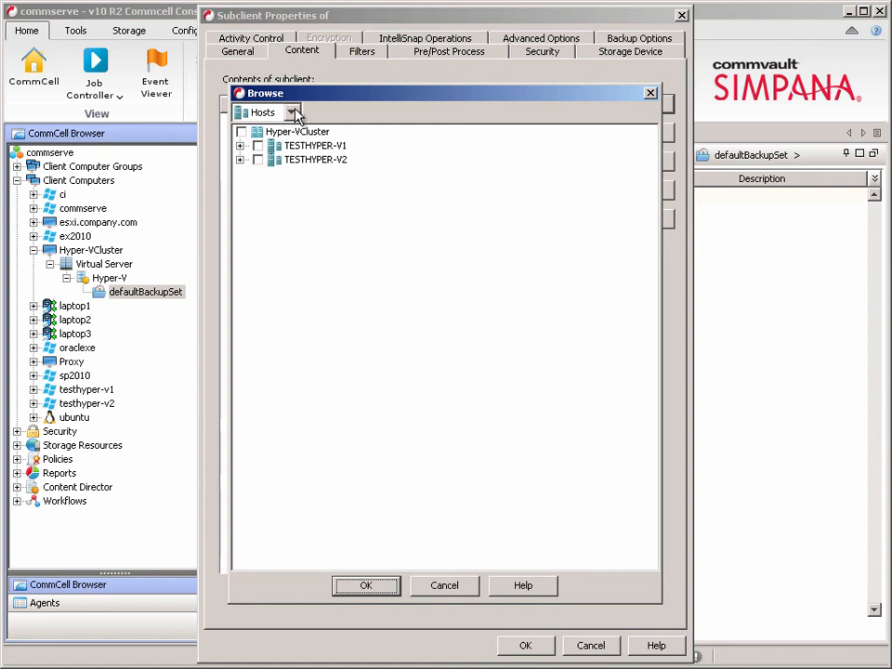
{"action": "left_click", "coordinate": [293, 113]}
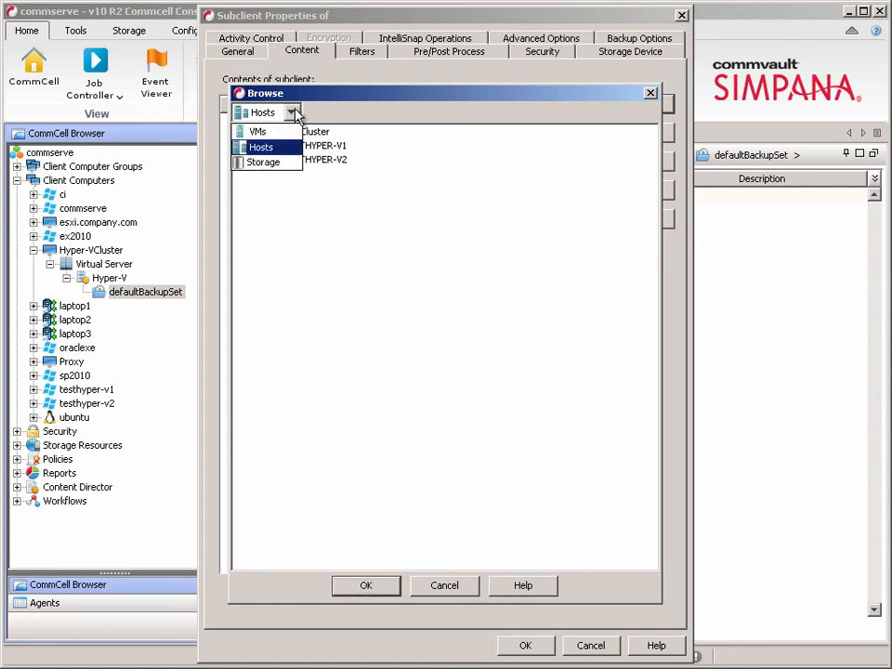
{"action": "left_click", "coordinate": [263, 162]}
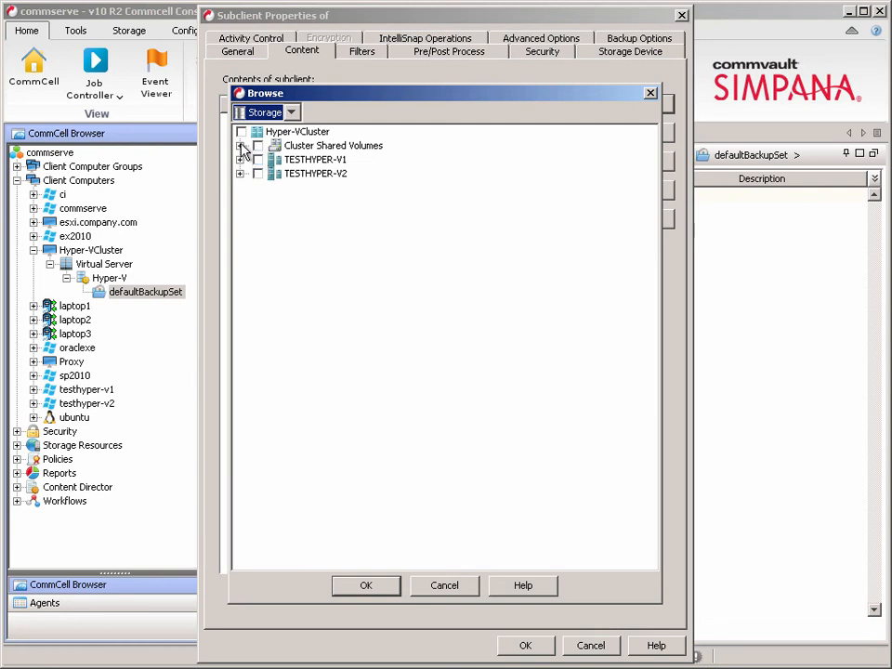
{"action": "left_click", "coordinate": [240, 147]}
{"action": "left_click", "coordinate": [257, 146]}
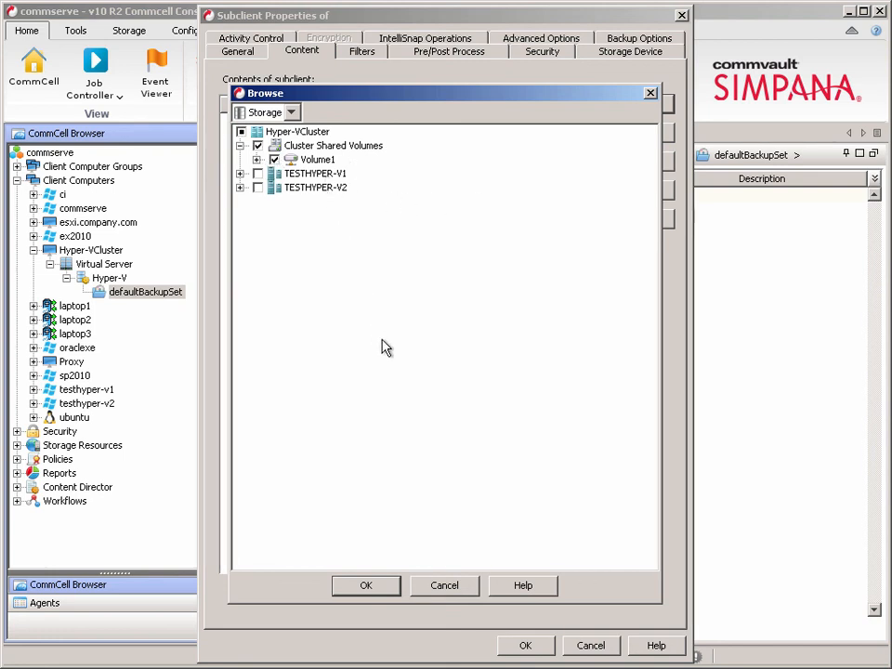
{"action": "left_click", "coordinate": [370, 593]}
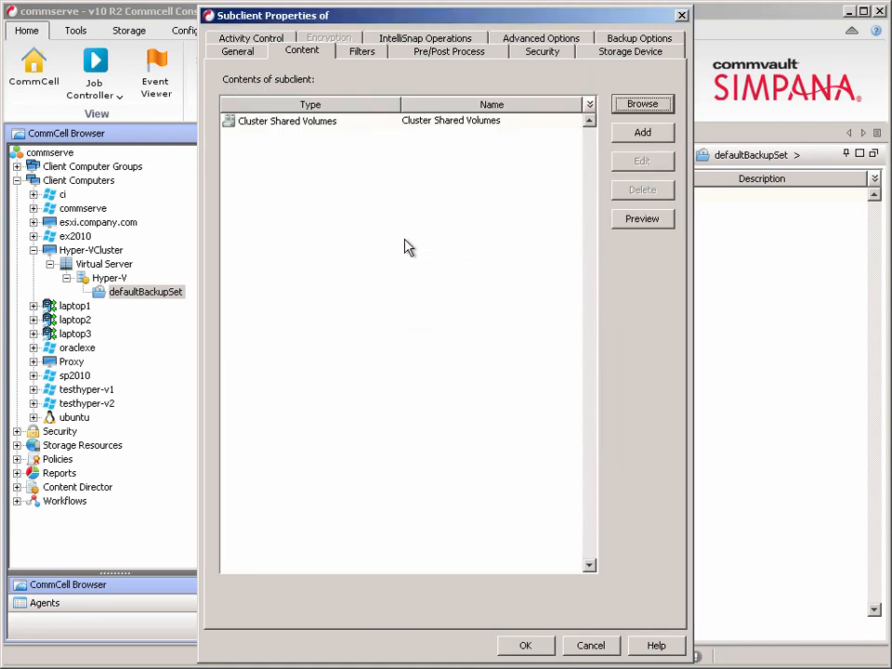
Preview the virtual machines and hosts covered by the subclient's Cluster Shared Volumes content.
{"action": "left_click", "coordinate": [643, 221]}
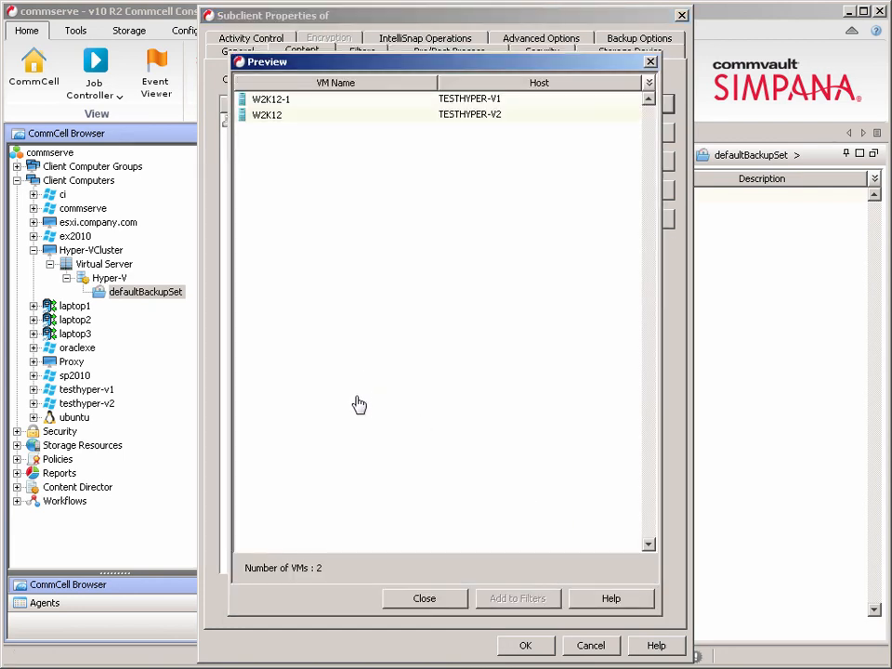
{"action": "left_click", "coordinate": [430, 600]}
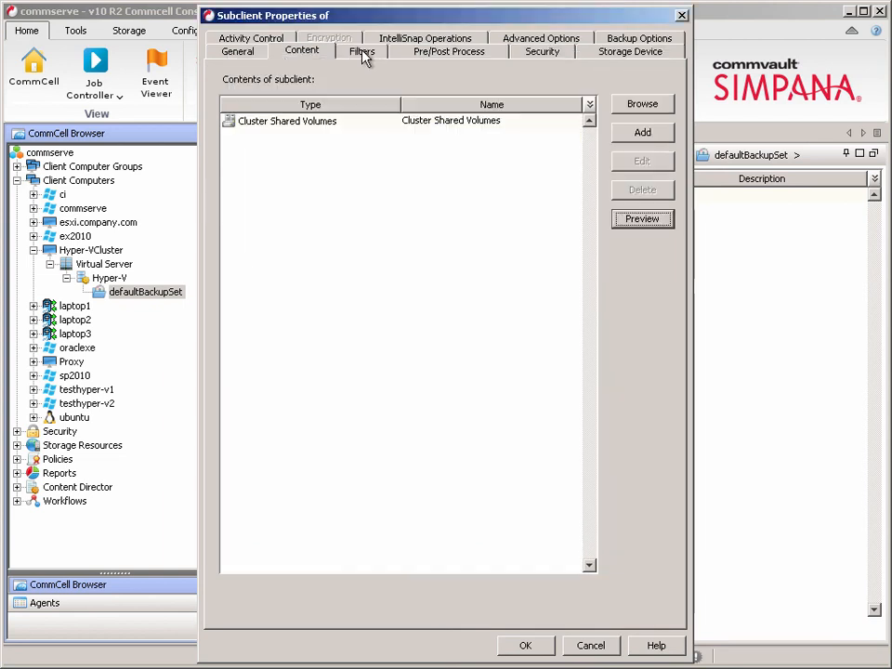
Examine the filter types offered for VM filters and the device node and disk name options for VM disk filters, adding no filter.
{"action": "left_click", "coordinate": [361, 51]}
{"action": "left_click", "coordinate": [636, 176]}
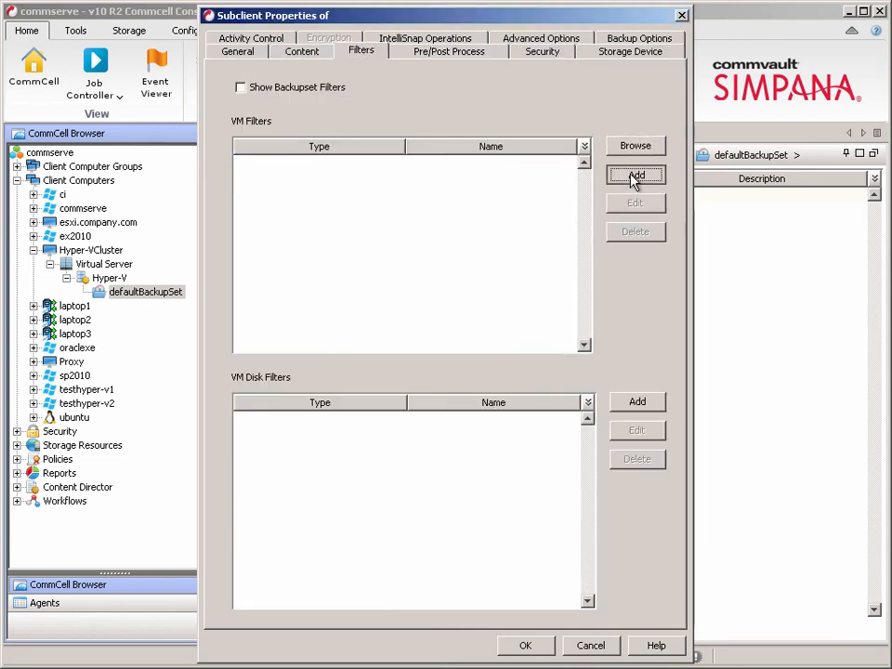
{"action": "left_click", "coordinate": [387, 327]}
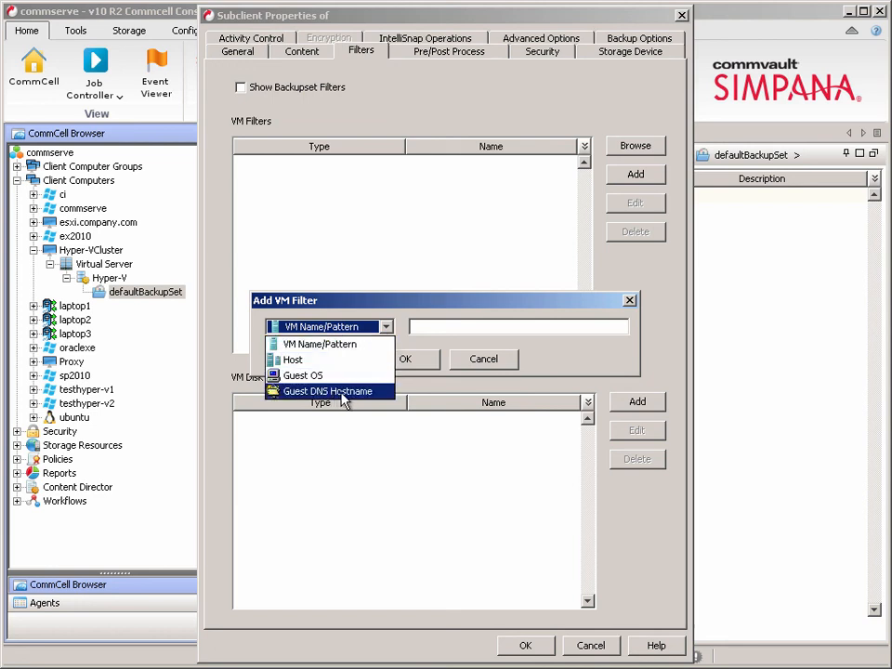
{"action": "left_click", "coordinate": [480, 361]}
{"action": "left_click", "coordinate": [483, 362]}
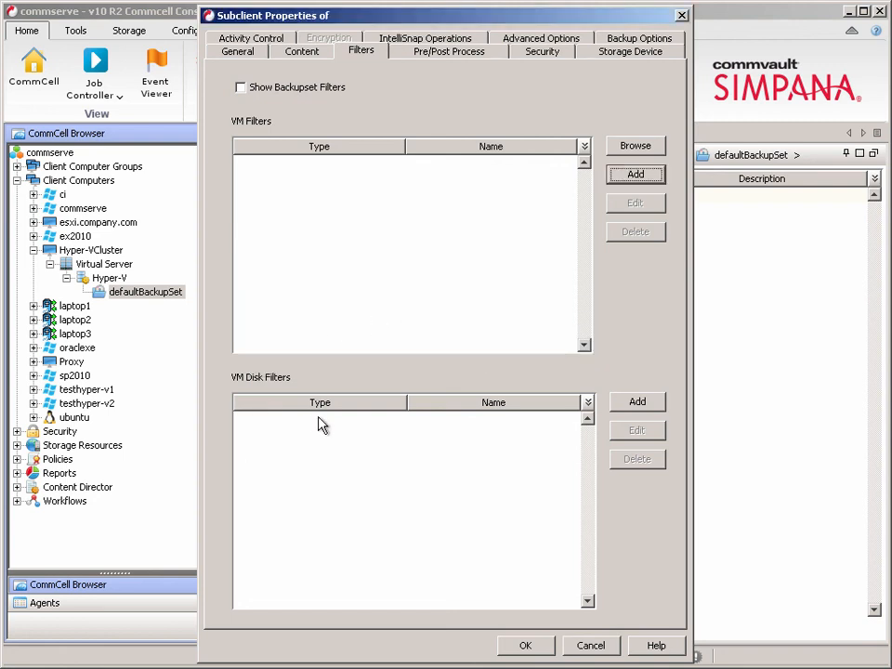
{"action": "left_click", "coordinate": [637, 403]}
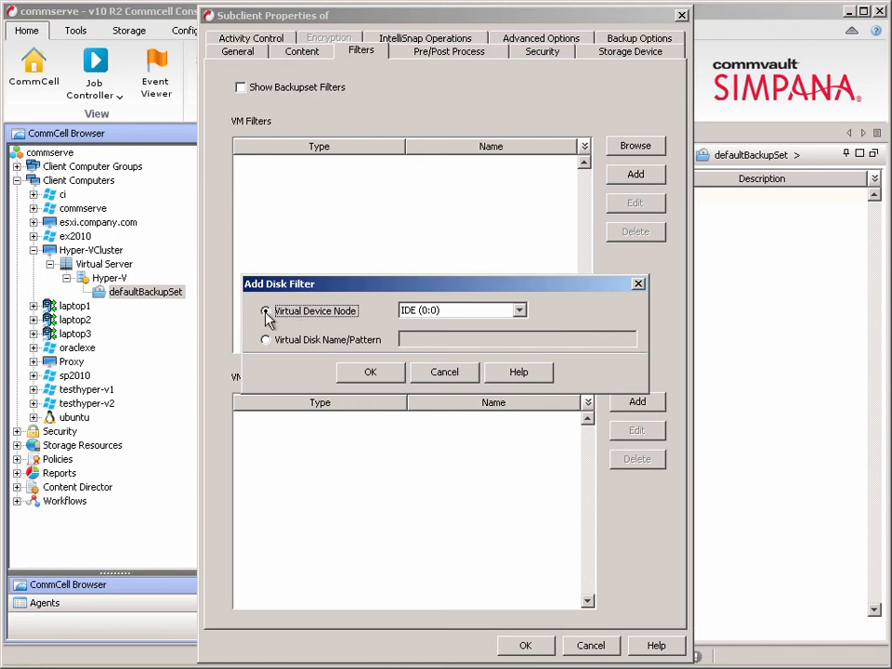
{"action": "left_click", "coordinate": [268, 341]}
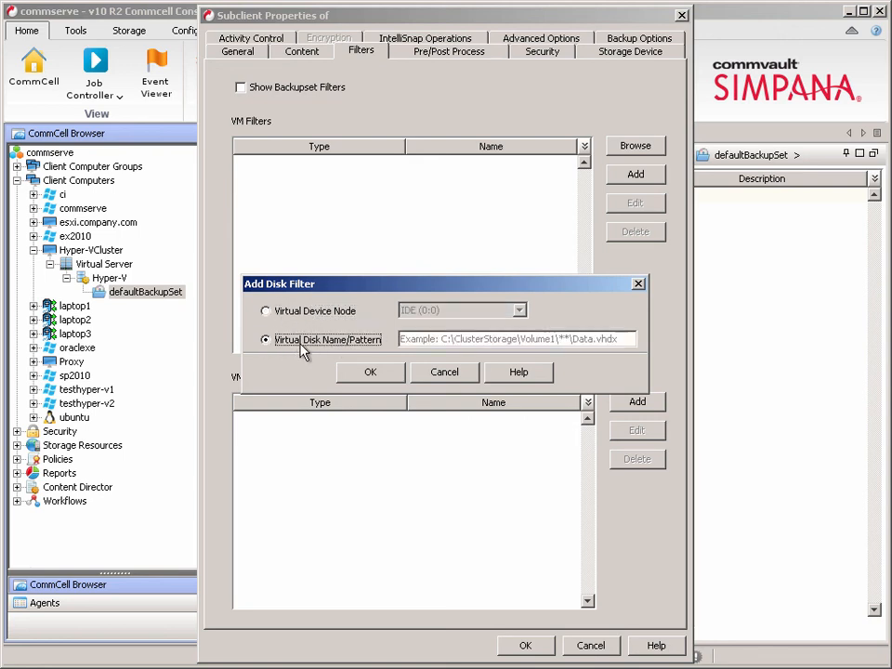
{"action": "left_click", "coordinate": [444, 374]}
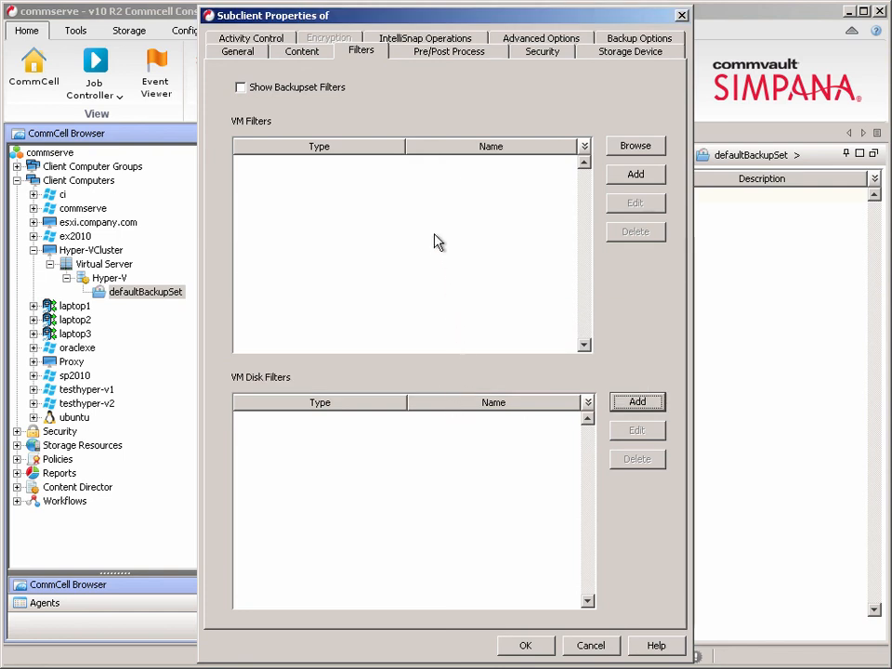
Assign the Dedupe Disk storage policy to the subclient and review its backup options and number of data readers.
{"action": "left_click", "coordinate": [624, 53]}
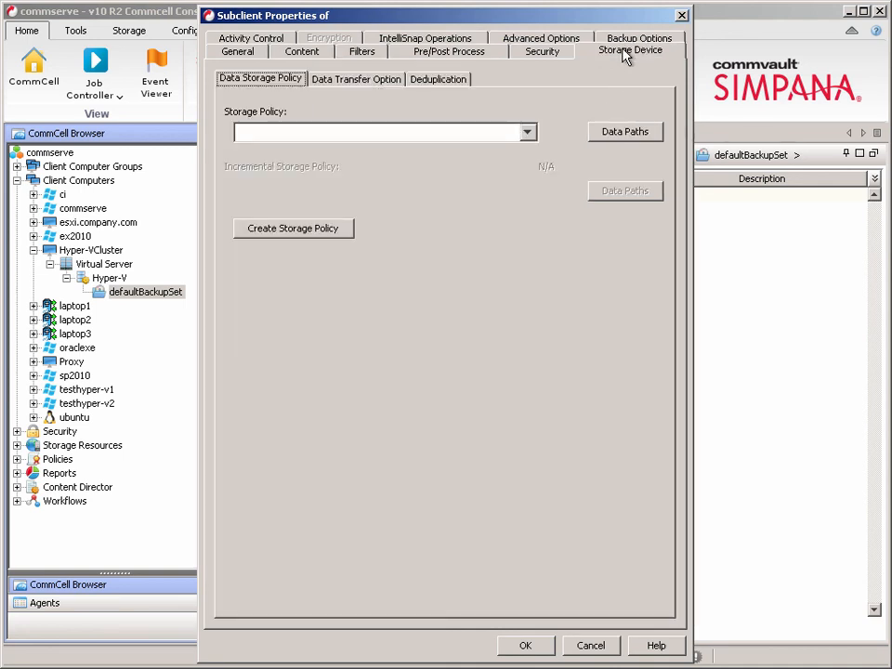
{"action": "left_click", "coordinate": [528, 135]}
{"action": "left_click", "coordinate": [325, 151]}
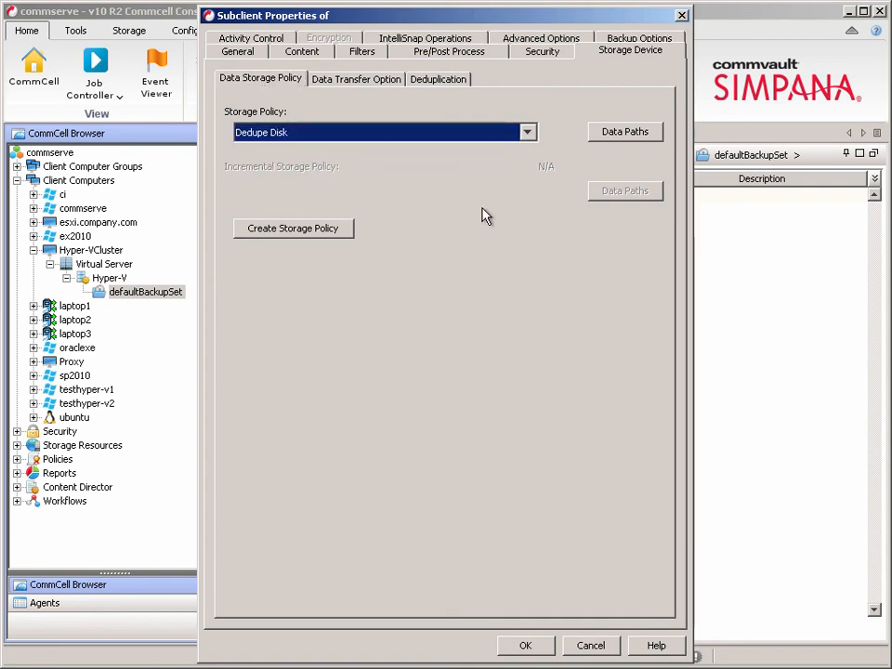
{"action": "left_click", "coordinate": [639, 38]}
{"action": "left_click", "coordinate": [521, 54]}
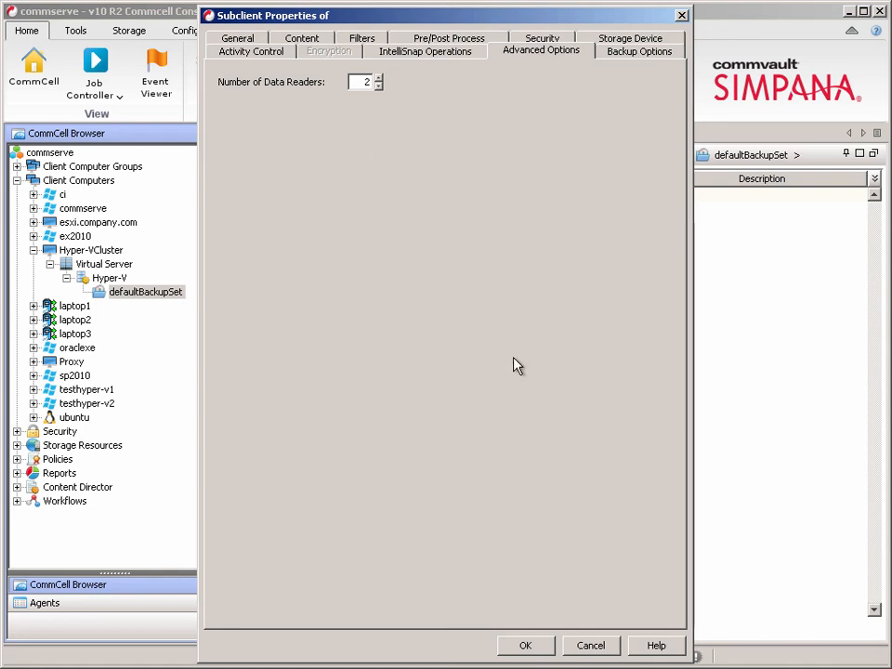
Save the Hyper-VBackups subclient and choose Do Not Schedule for its backup schedule.
{"action": "left_click", "coordinate": [531, 646]}
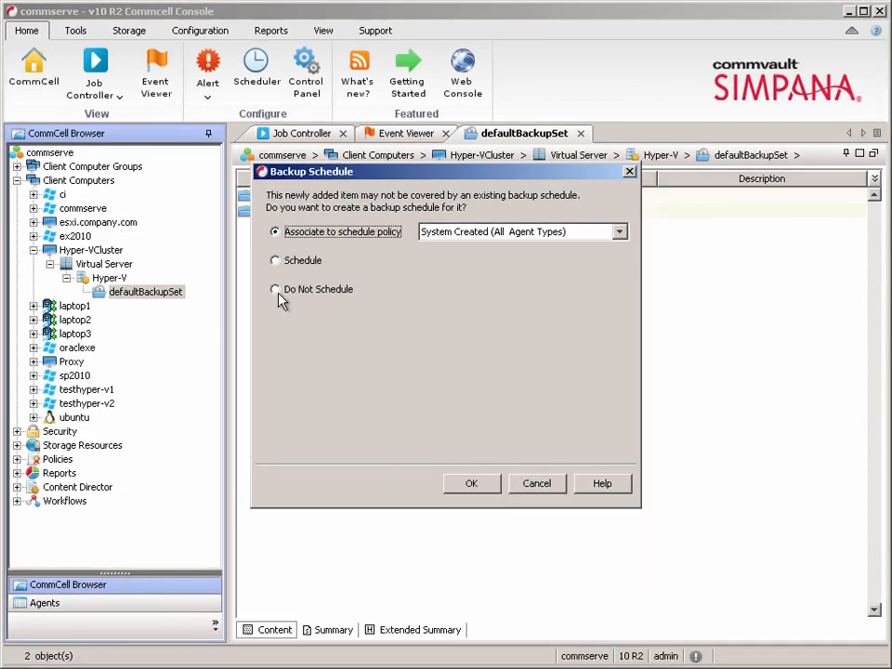
{"action": "left_click", "coordinate": [276, 290]}
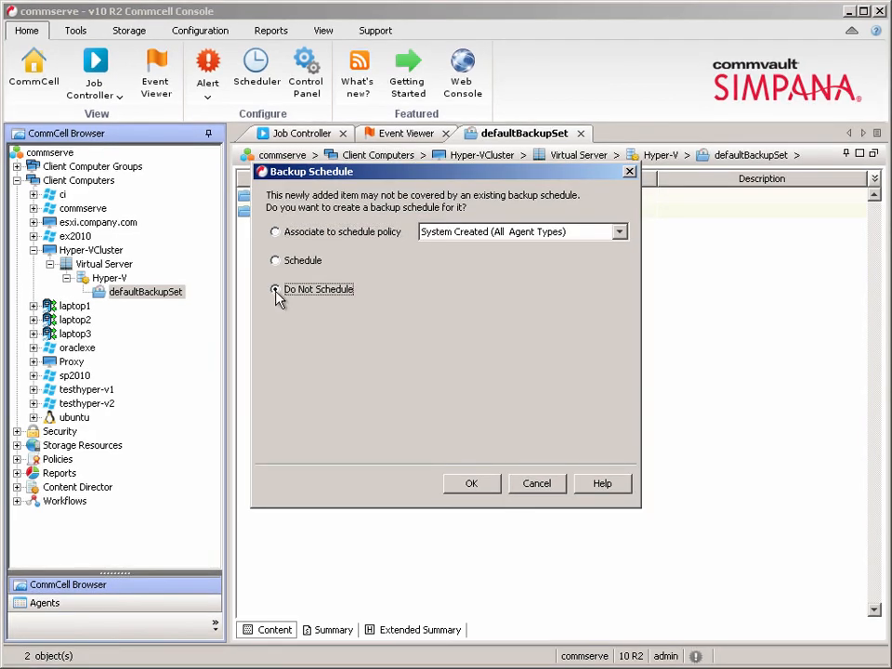
{"action": "left_click", "coordinate": [474, 487]}
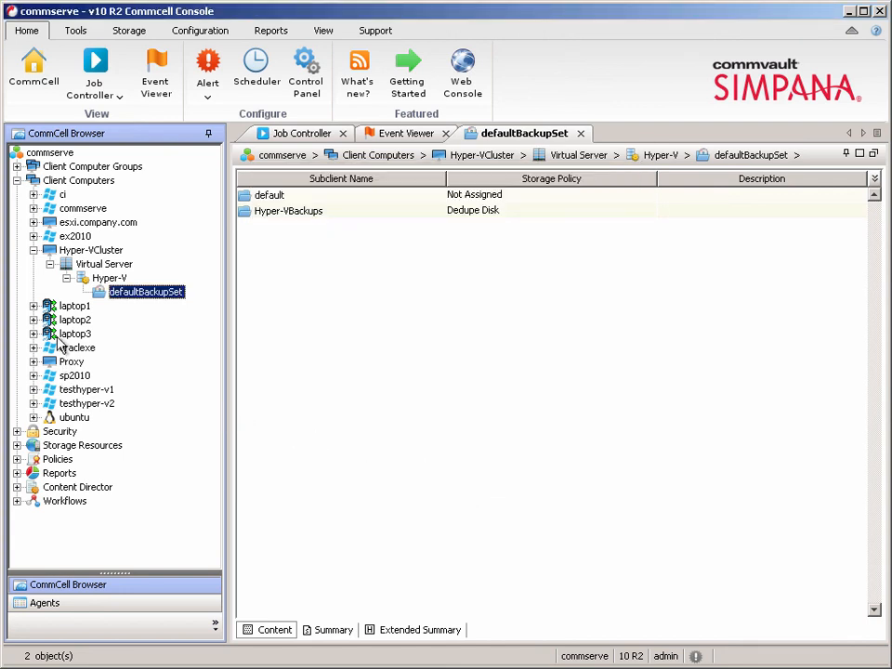